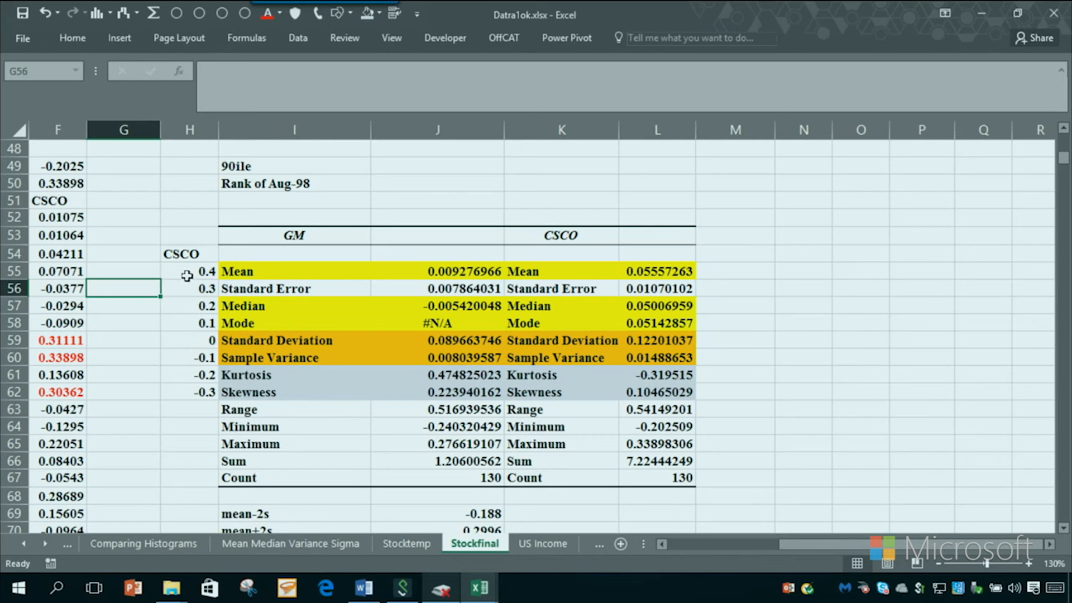
- Examine the CSCO return data from F52 down to the last filled row of the column
click(61, 217)
key(Left)
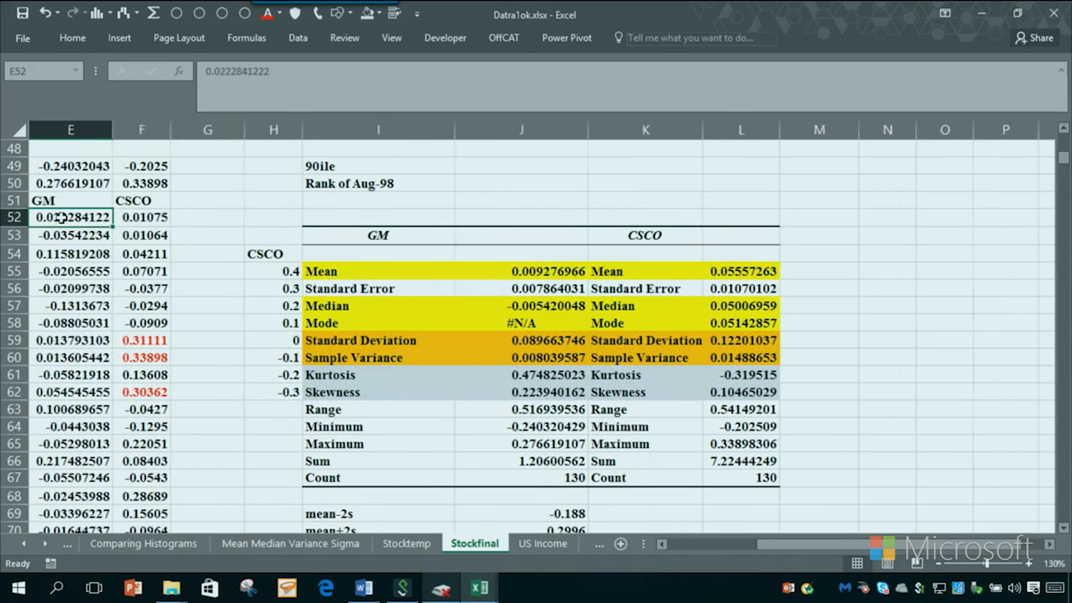
key(Right)
key(ctrl+shift+Down)
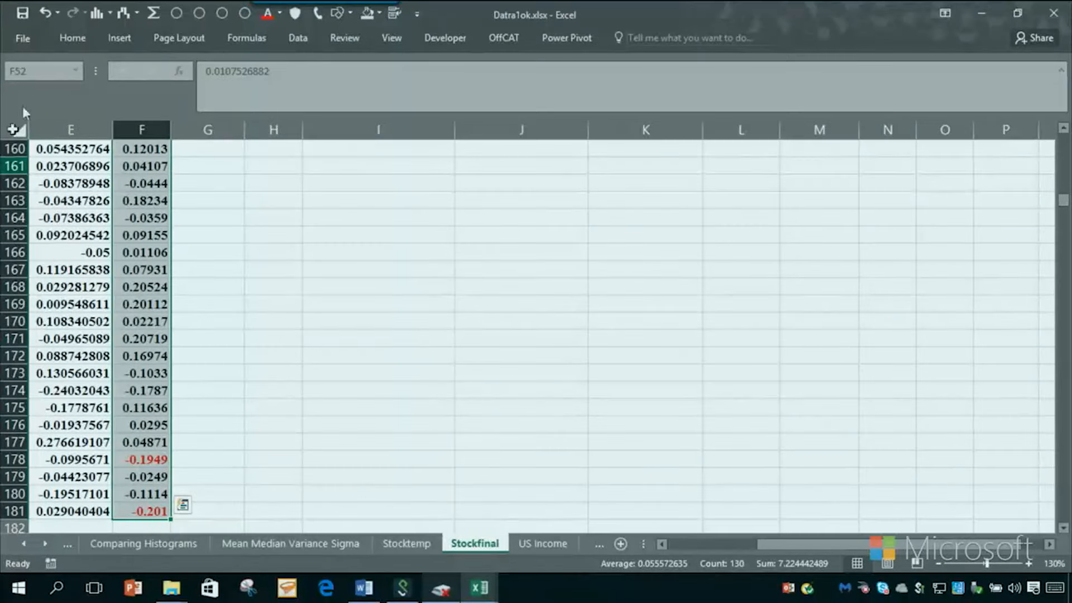
key(ctrl+BackSpace)
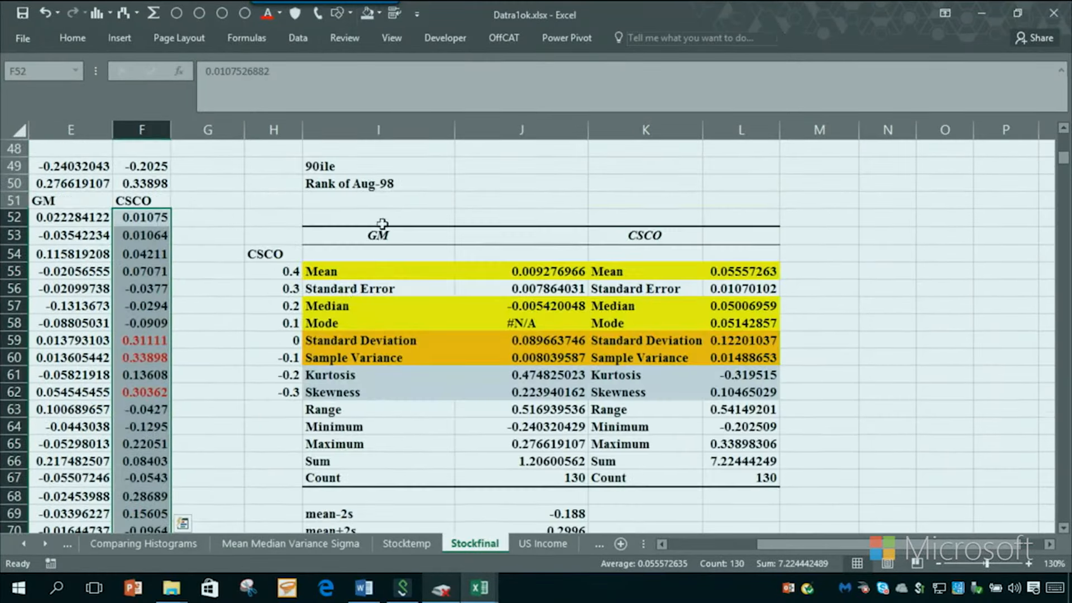
click(323, 306)
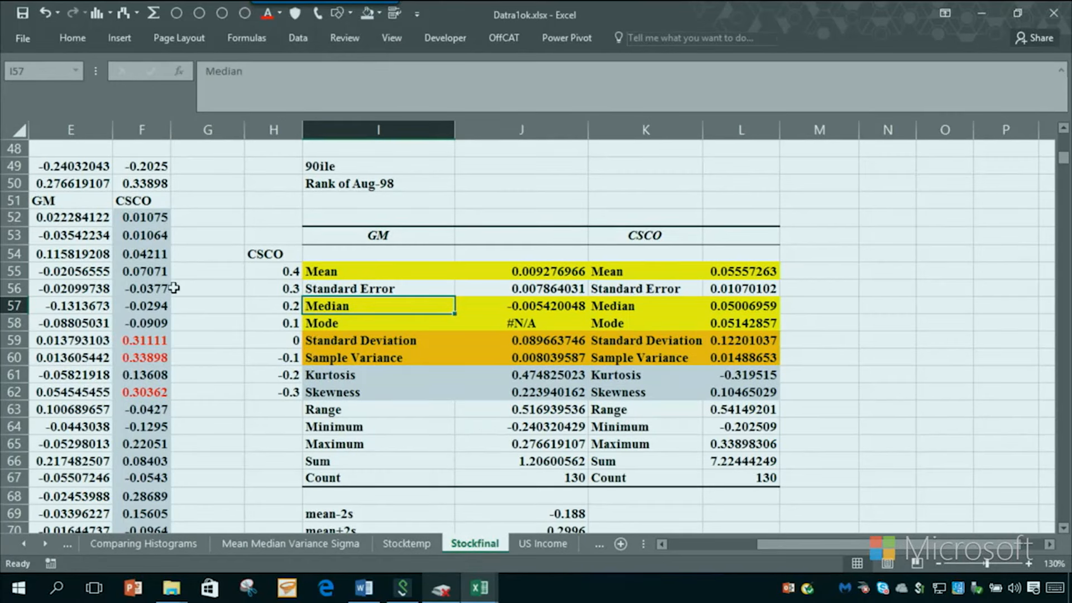
- Name the CSCO return data, from F52 down to F181, as the range Cisco
click(150, 221)
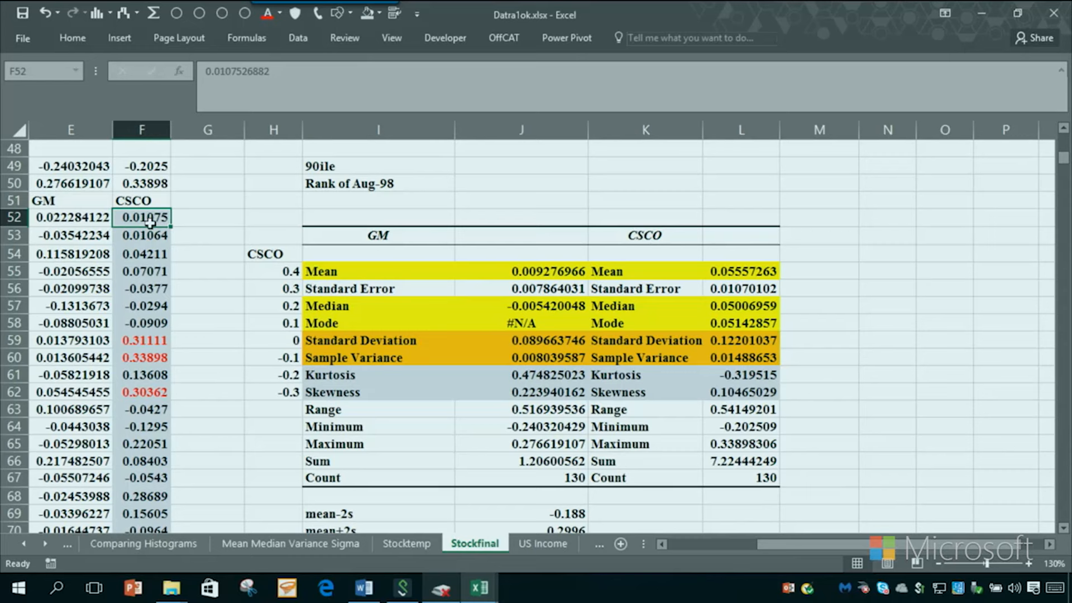
key(ctrl+shift+Down)
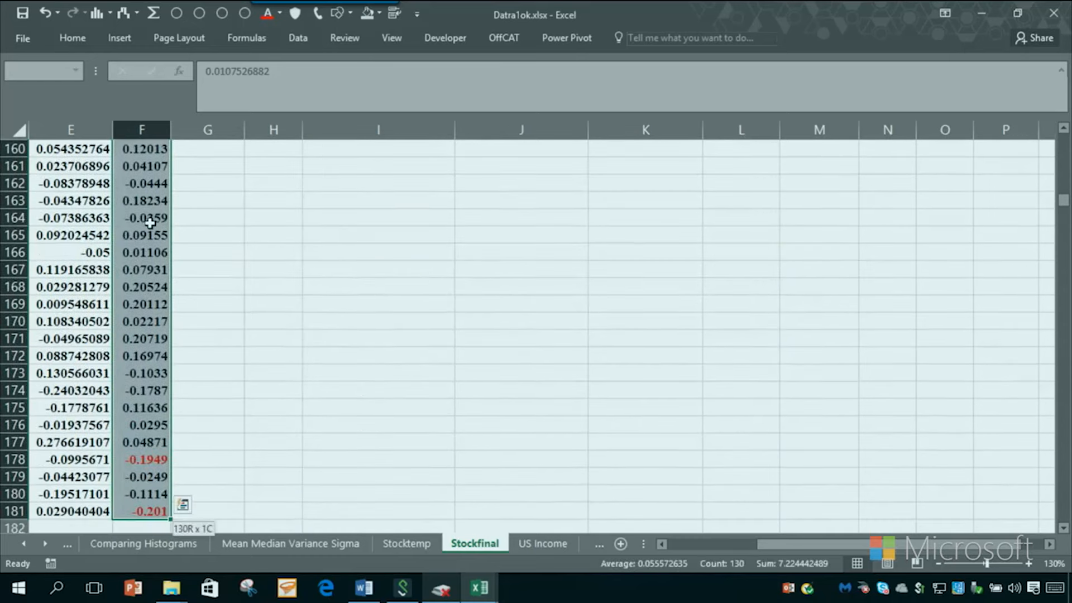
click(75, 72)
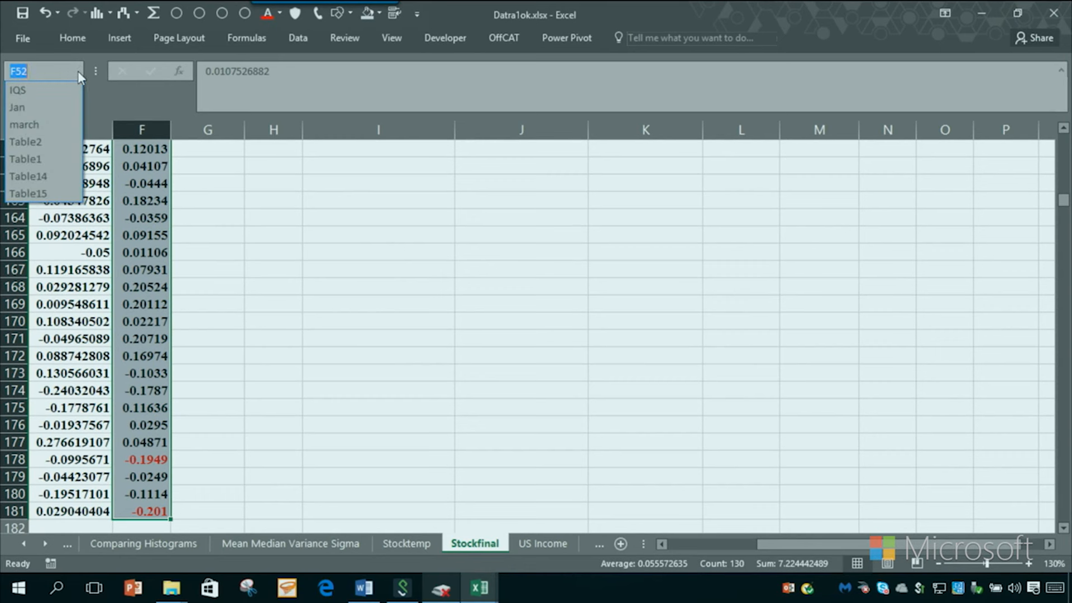
text(Cisto)
key(BackSpace)
key(BackSpace)
text(co)
key(Return)
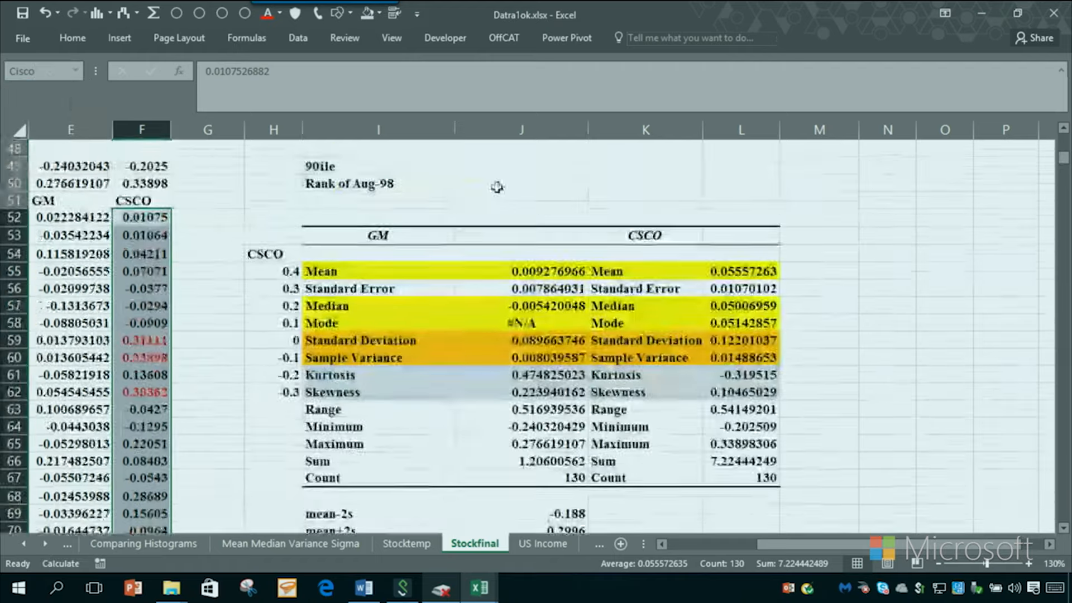
- Jump to the named range Cisco to check which cells it covers
click(556, 179)
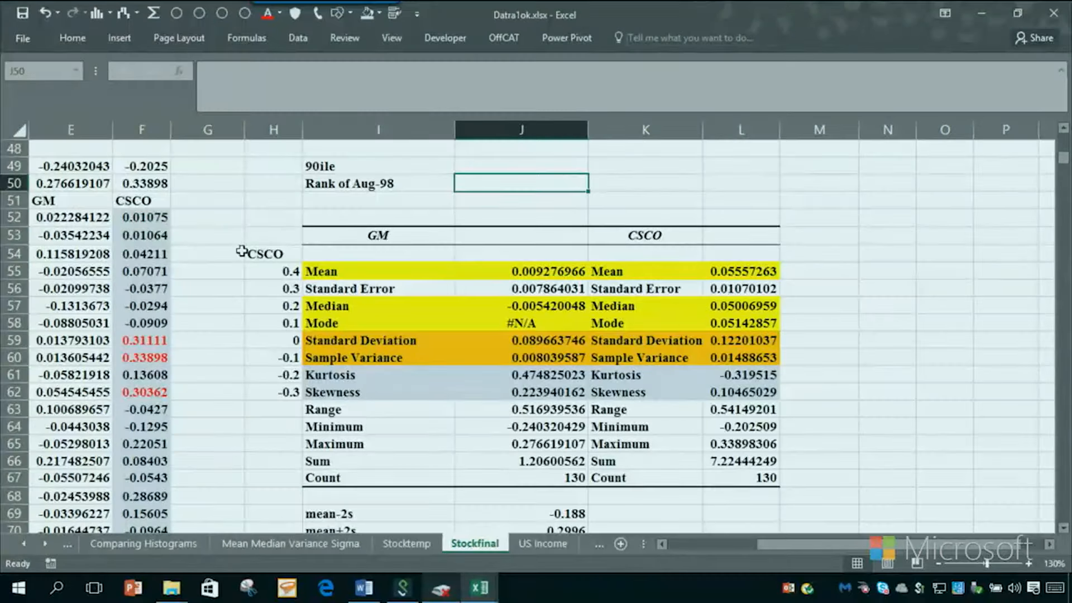
click(213, 253)
click(77, 73)
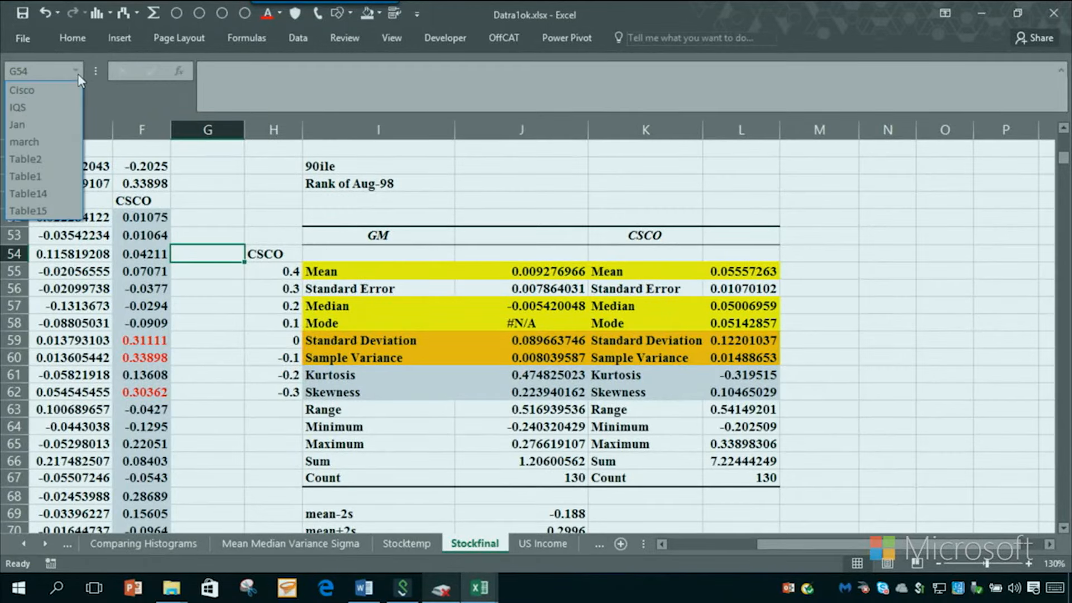
click(56, 91)
scroll(274, 337, up, 1)
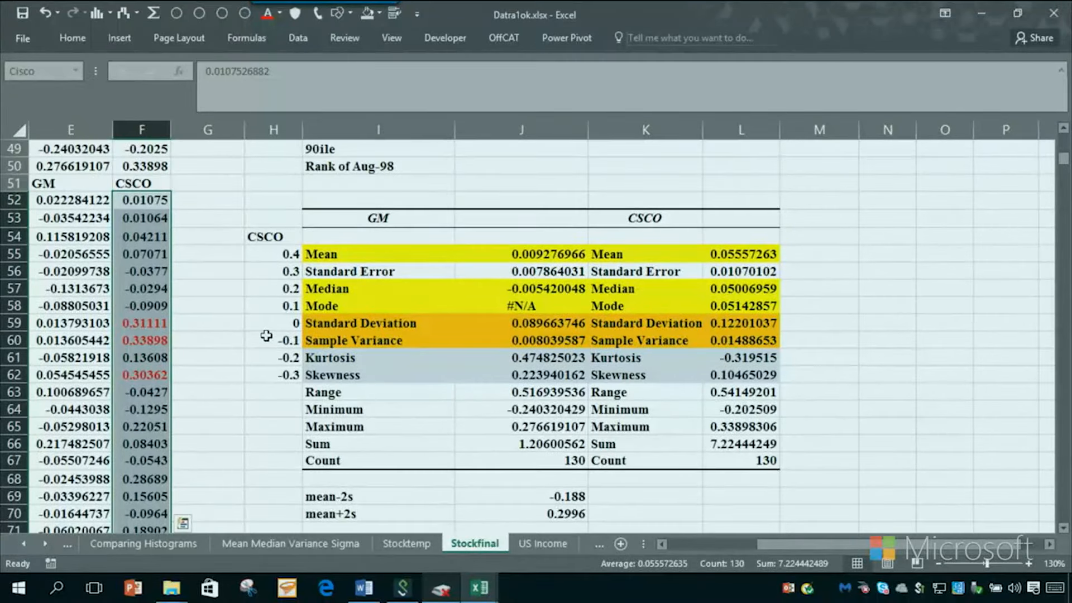
scroll(266, 336, up, 1)
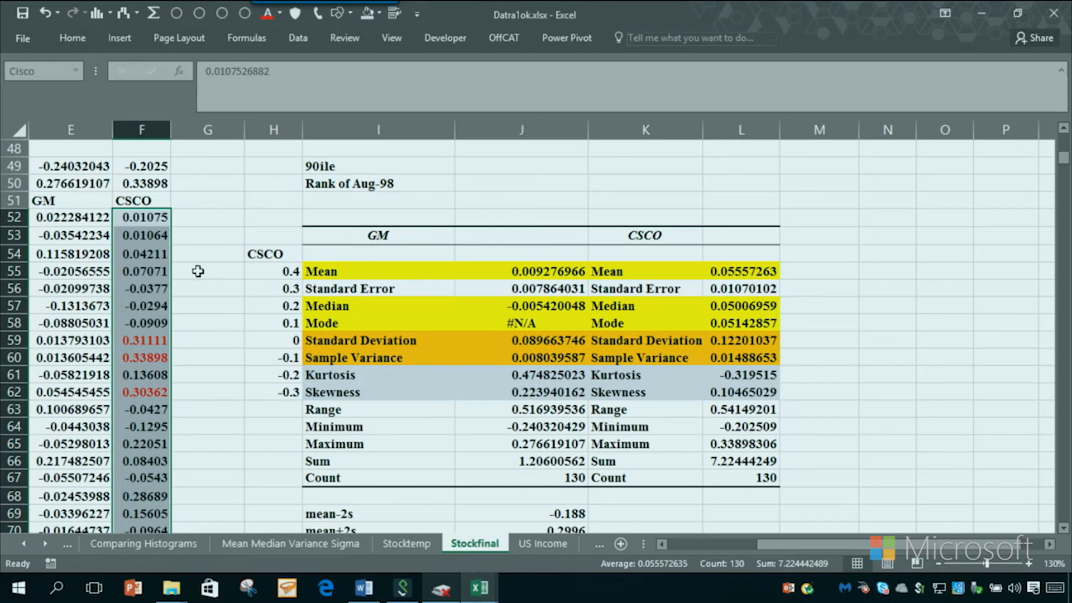
click(215, 234)
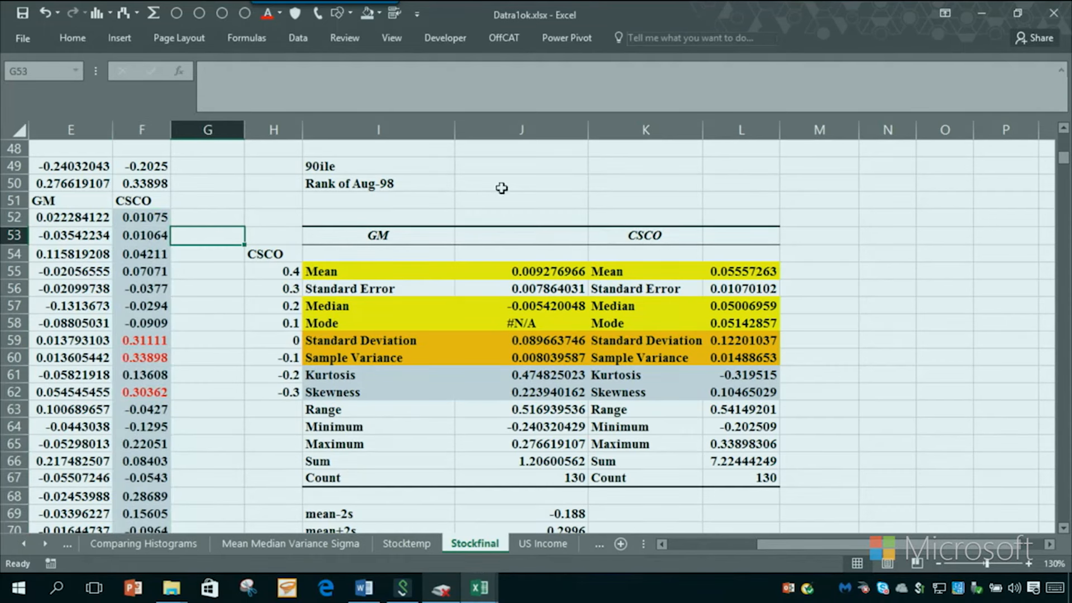
- Enter the note "F3 key lets you paste name in formula" in cell M49
click(575, 170)
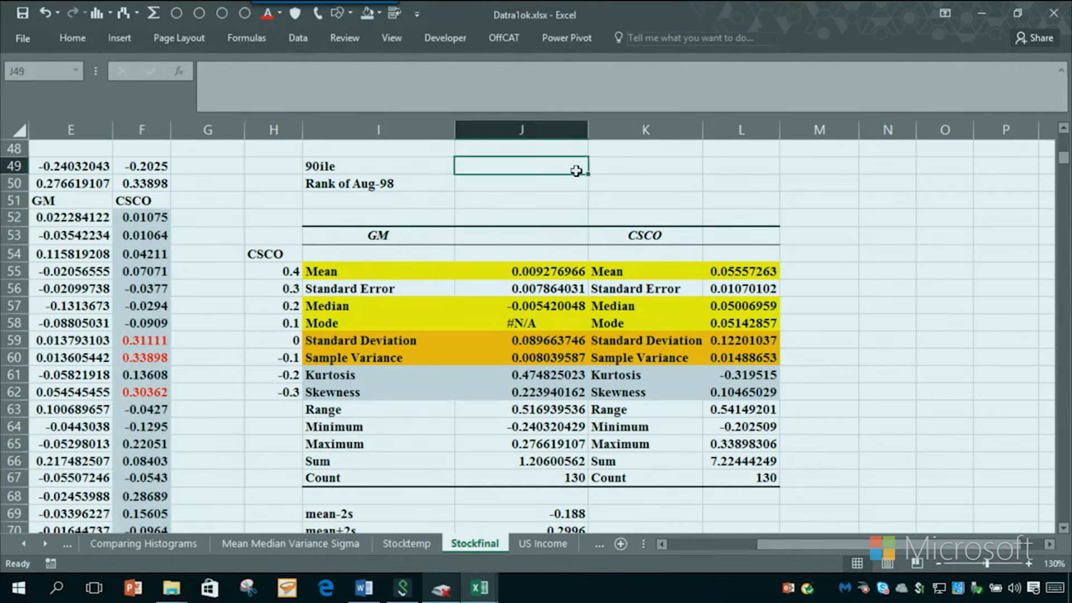
click(827, 166)
text(F3)
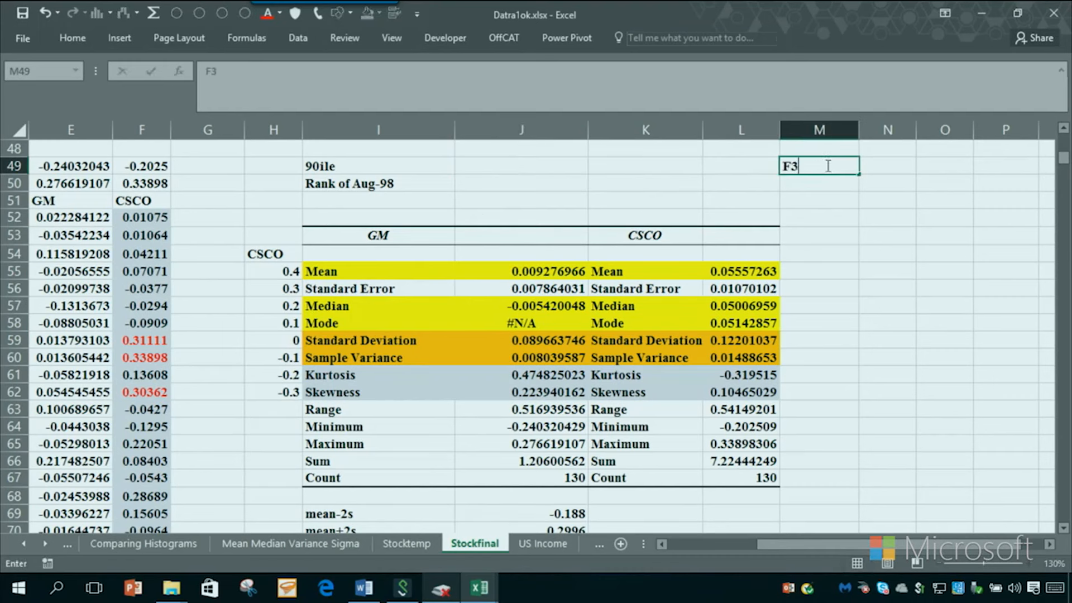
text( key lets you paste name inm formu)
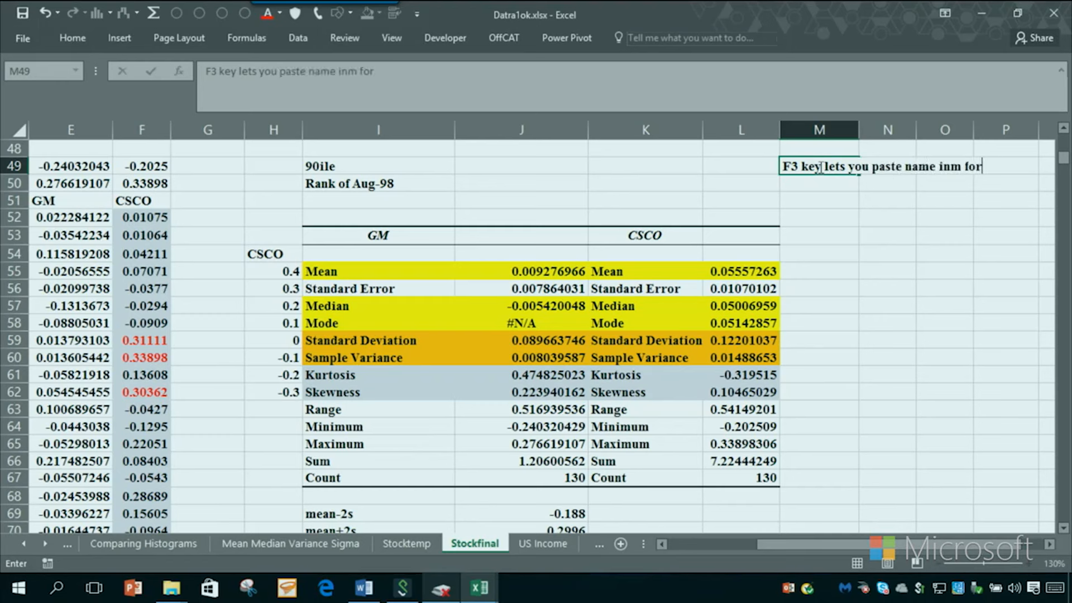
key(BackSpace)
key(BackSpace)
key(BackSpace)
key(BackSpace)
key(BackSpace)
key(BackSpace)
key(BackSpace)
text(fomr)
key(BackSpace)
key(BackSpace)
key(BackSpace)
text(rmula)
key(Return)
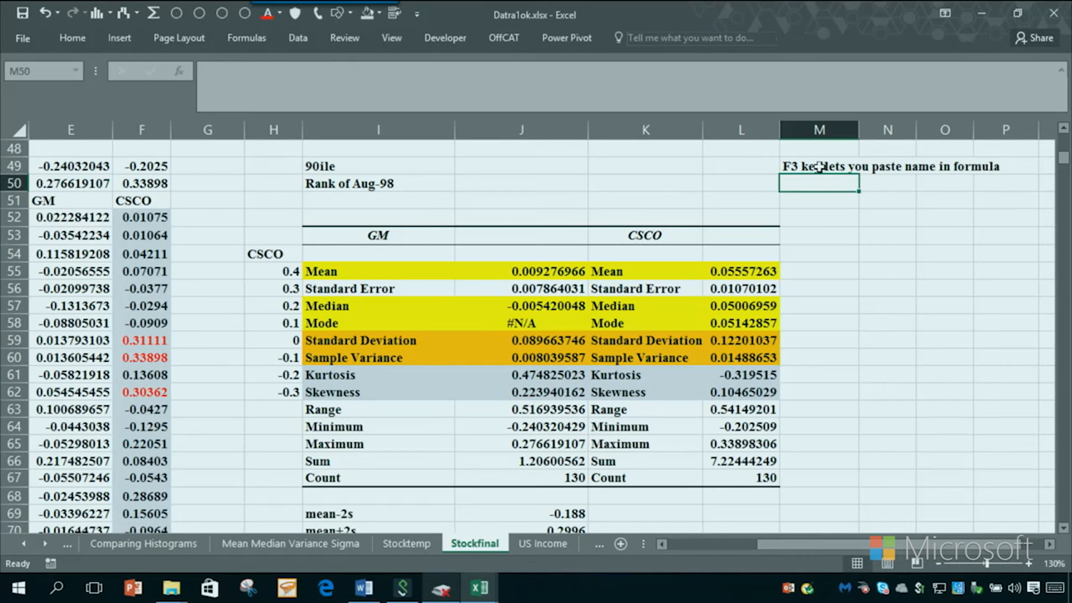
- Calculate the mean of the Cisco named range in M55 with the formula =AVERAGE(Cisco)
click(808, 273)
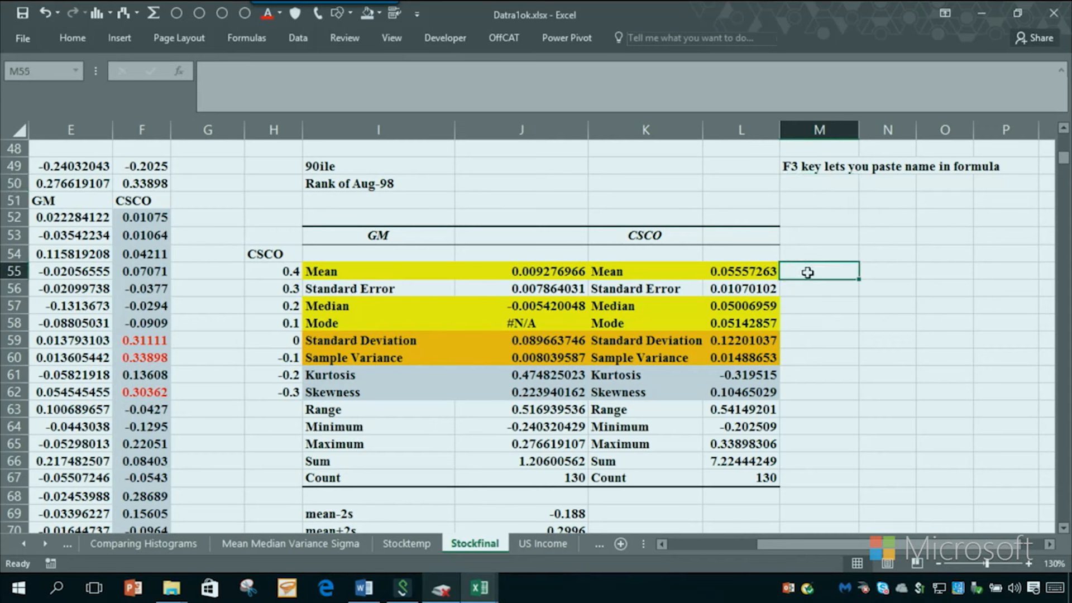
text(=ave)
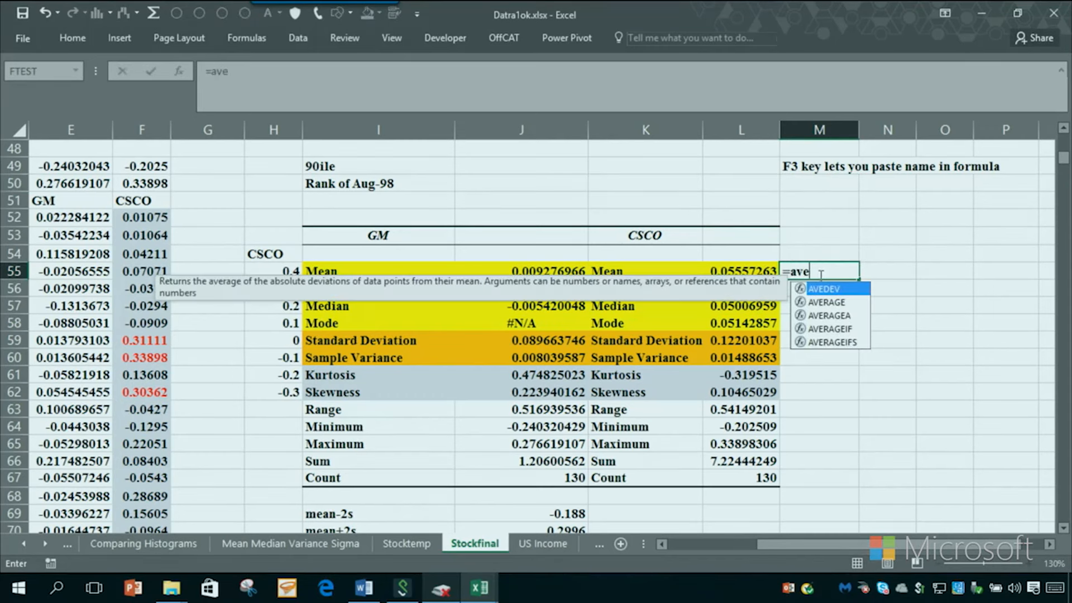
double_click(818, 303)
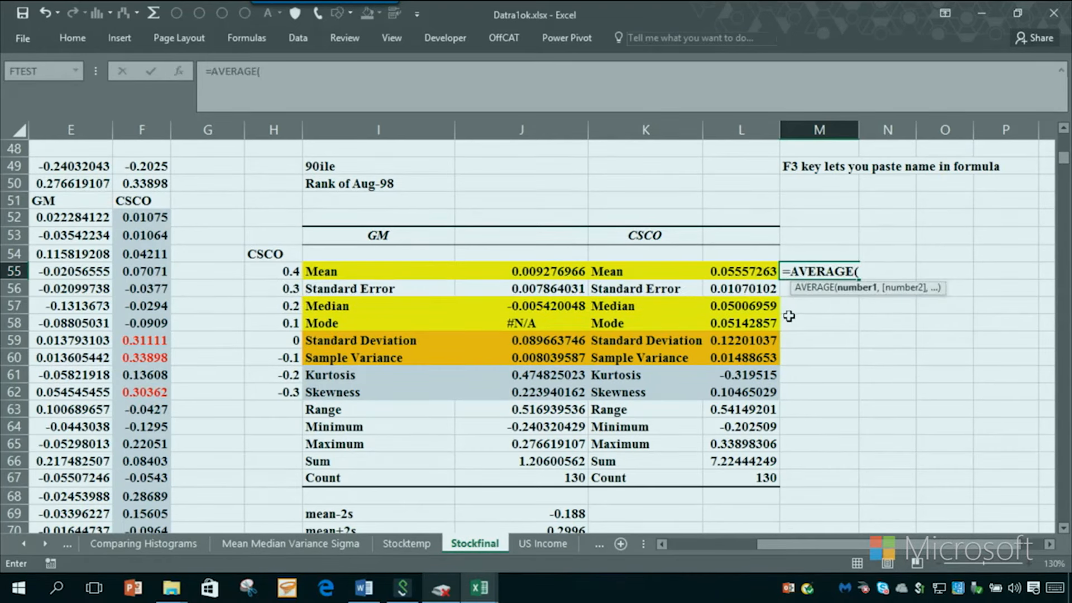
text(Cis)
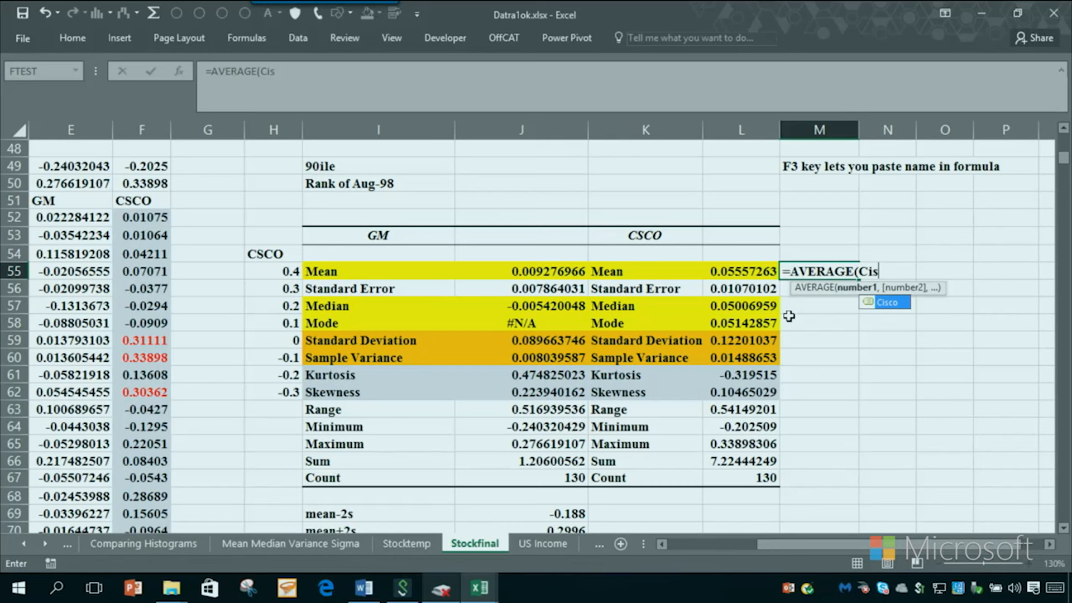
double_click(882, 303)
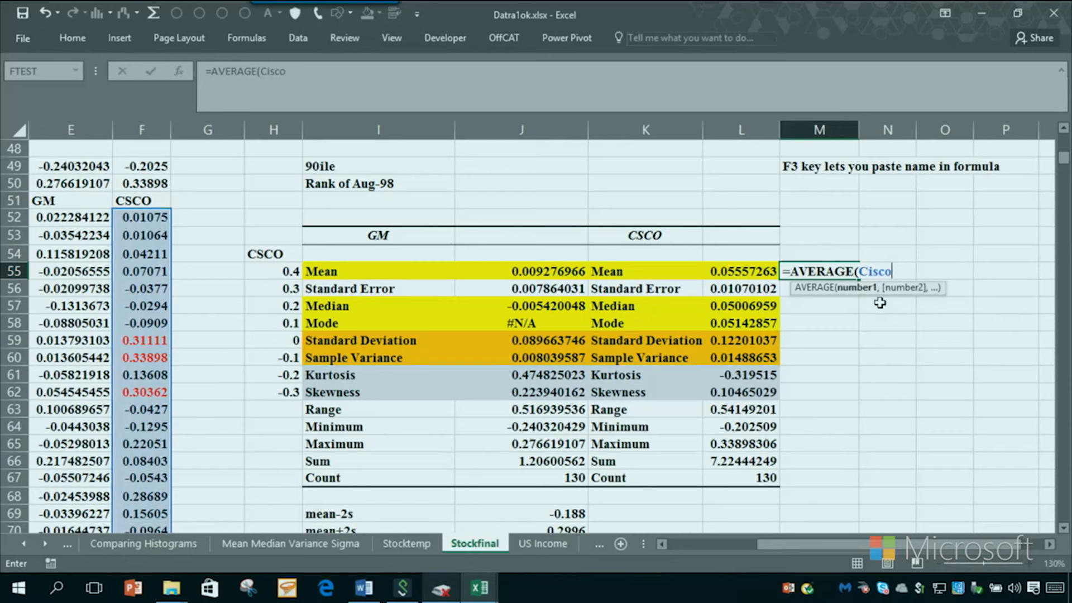
key(Return)
- Format cells M55 to M67 as Number with 4 decimal places
click(815, 270)
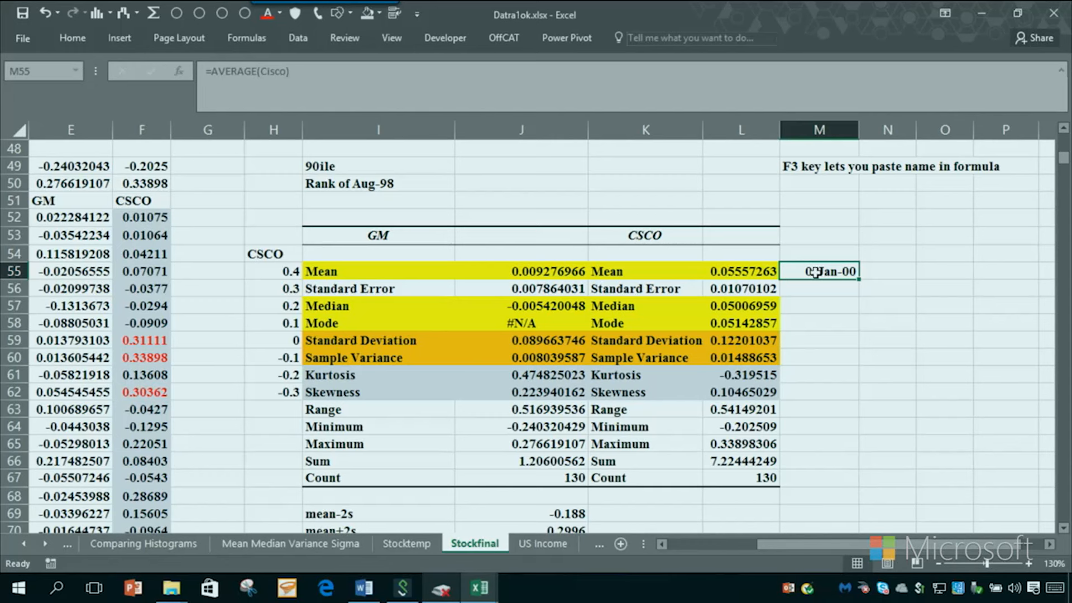
key(shift+Down)
key(shift+Down)
key(shift+Down)
key(shift+Down)
key(shift+Down)
key(shift+Down)
key(shift+Down)
key(shift+Down)
key(shift+Down)
key(shift+Down)
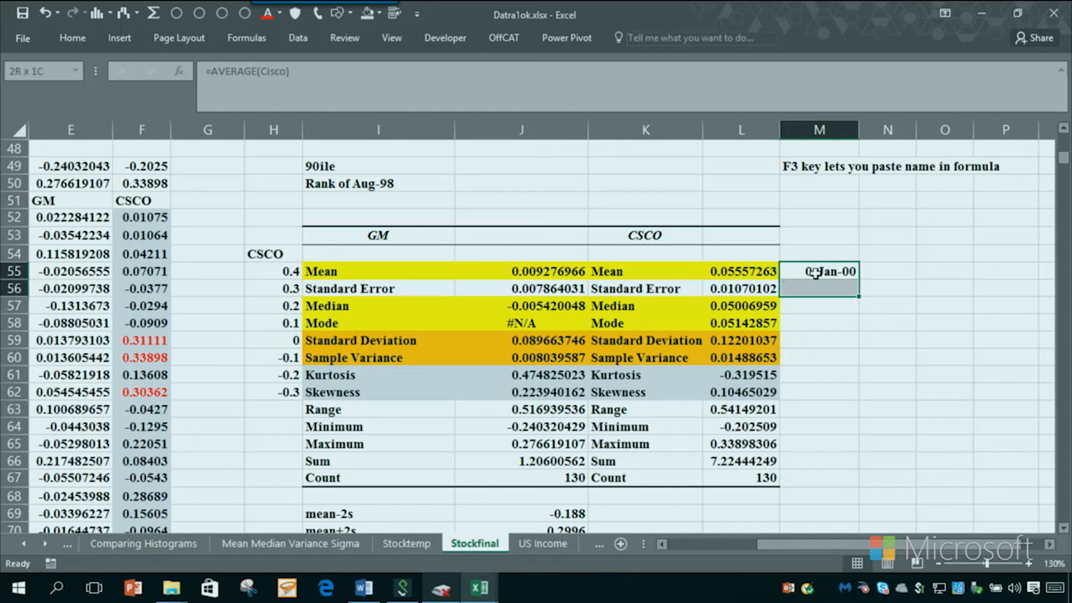
key(shift+Down)
key(shift+Down)
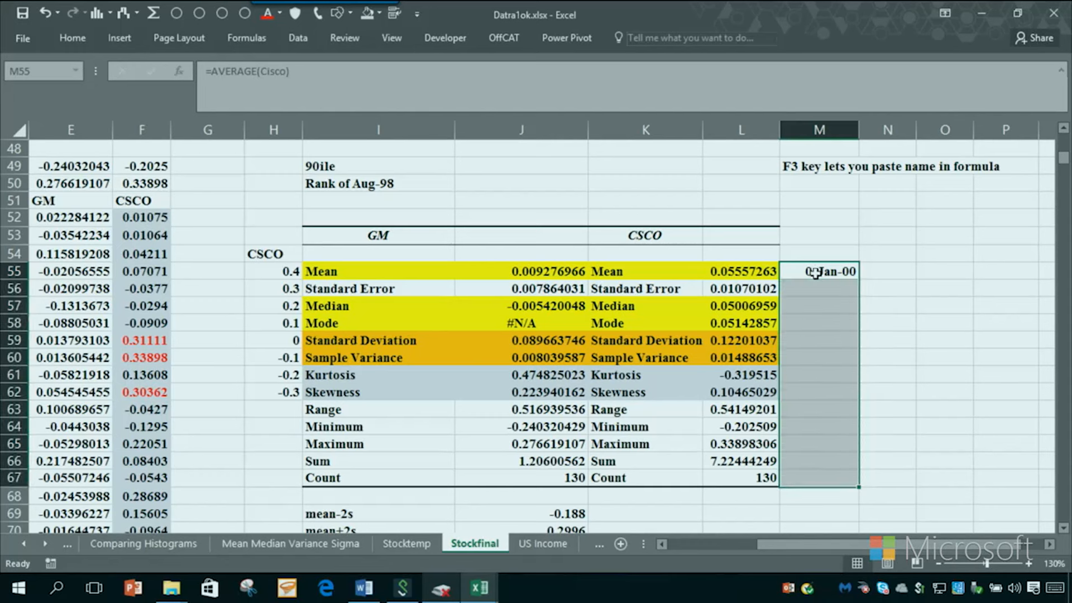
key(ctrl+1)
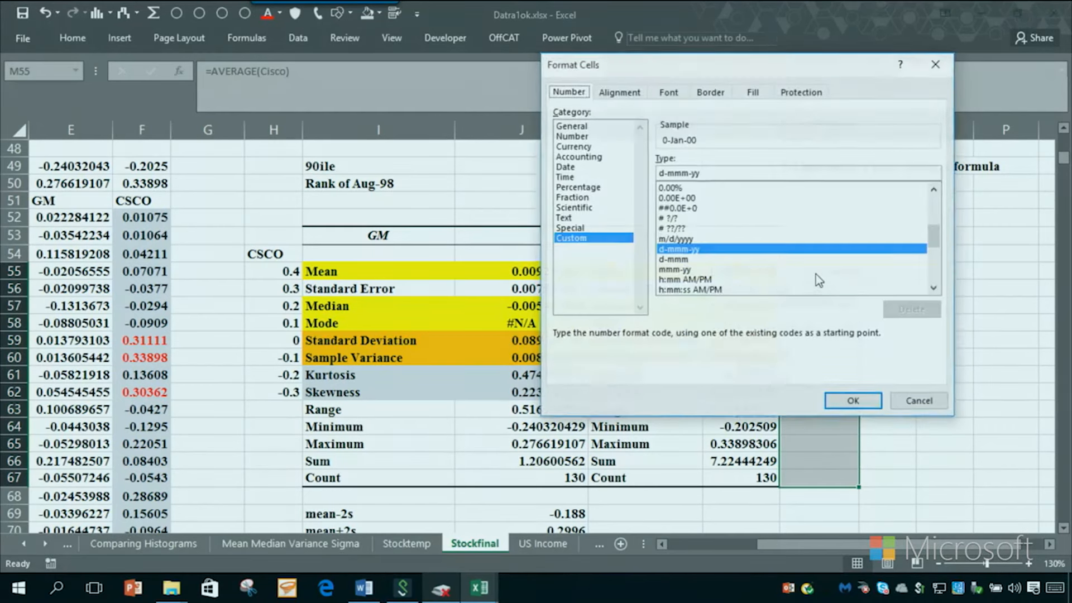
click(576, 137)
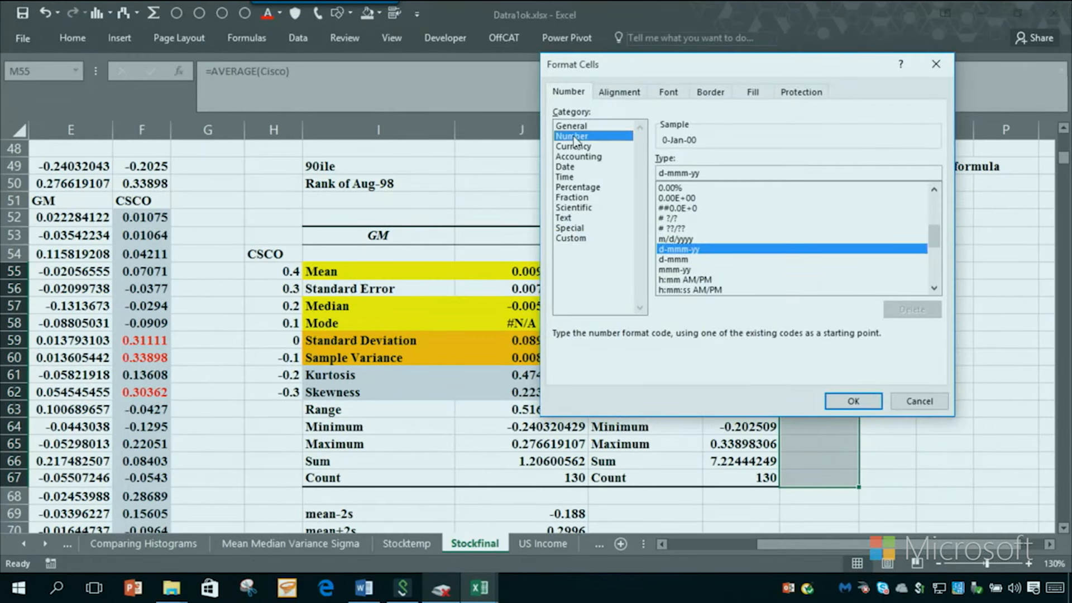
click(762, 158)
click(762, 158)
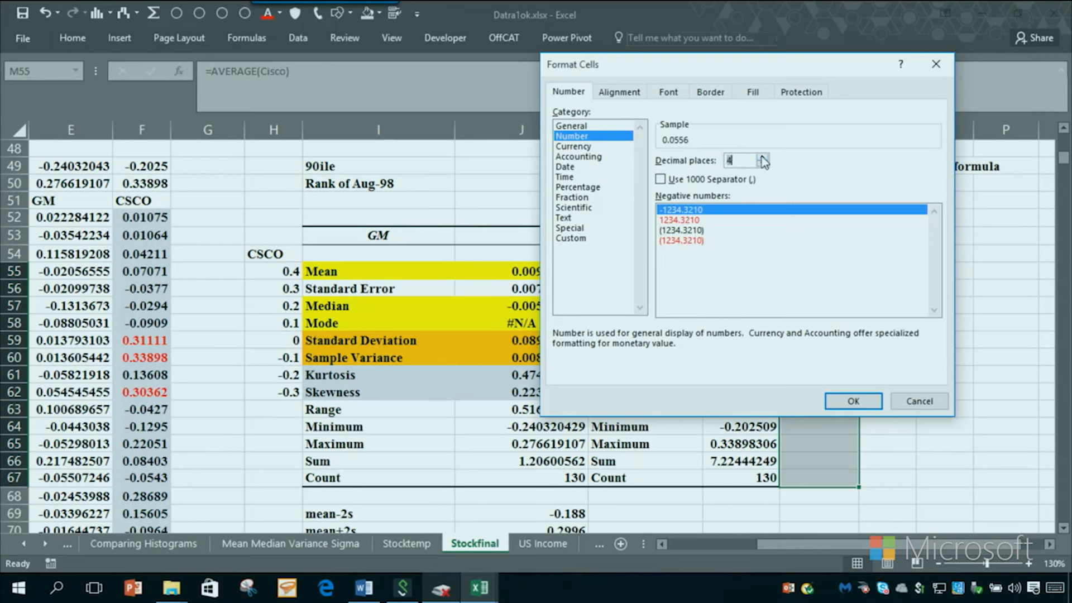
click(843, 402)
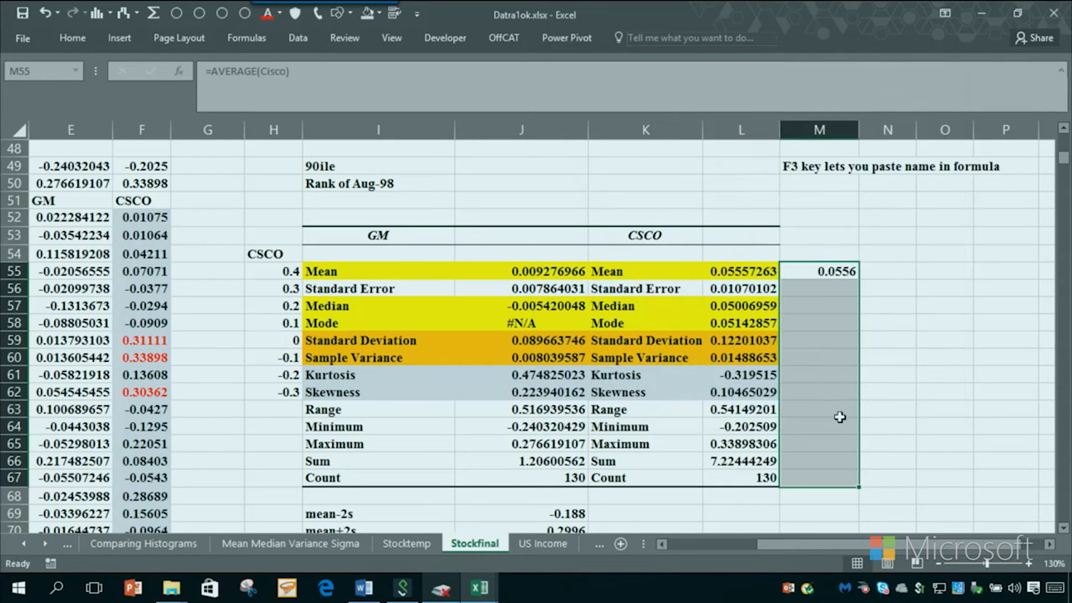
click(820, 409)
- Display the mean's formula text in N55 with =FORMULATEXT(M55) and widen column N to fit it
click(756, 277)
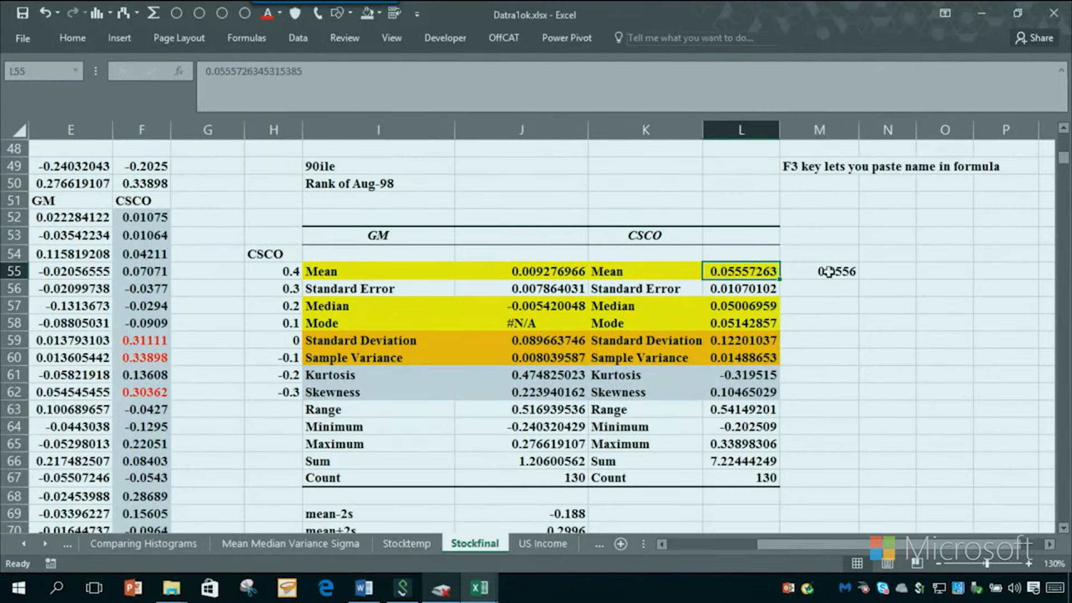
click(873, 272)
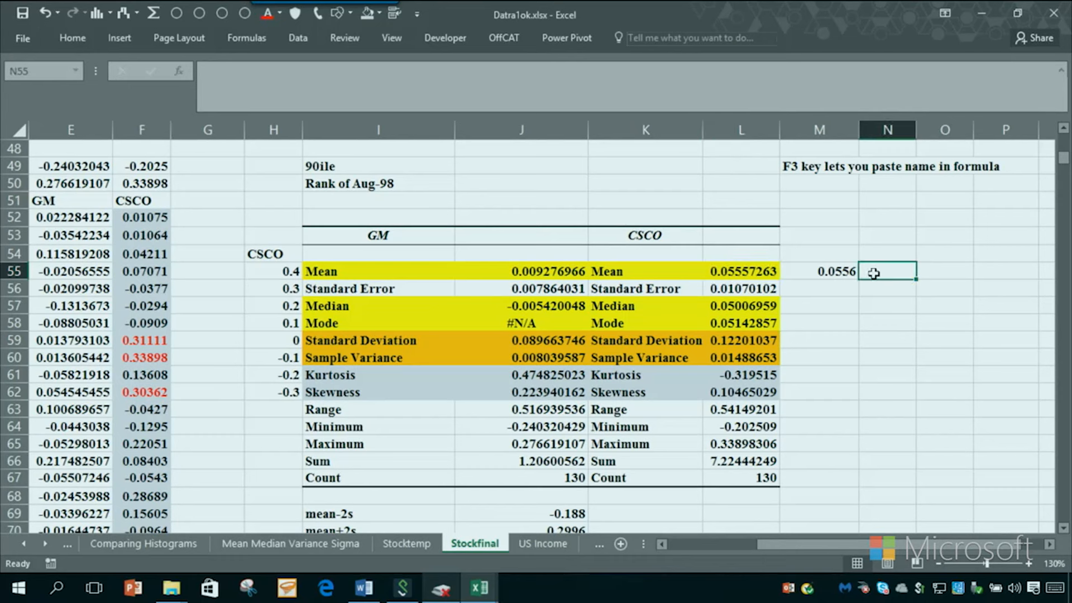
text(=f)
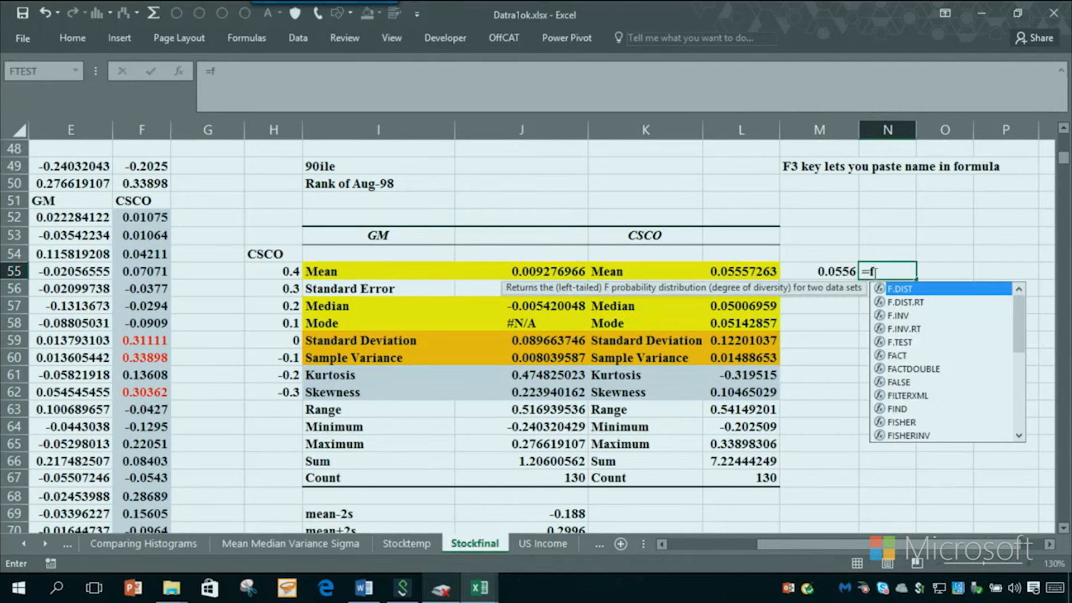
text(orm)
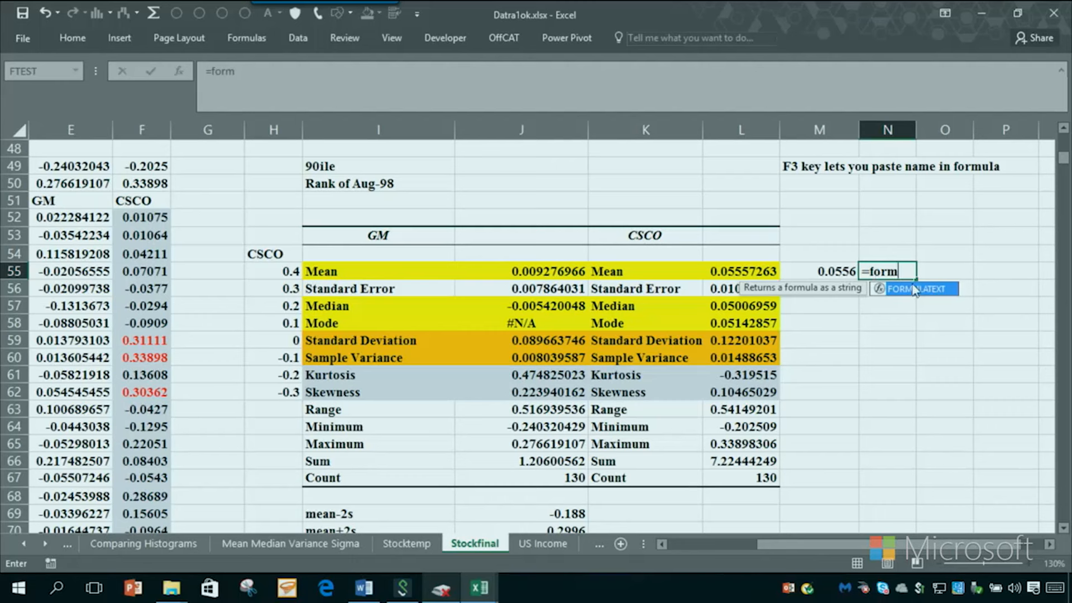
double_click(916, 289)
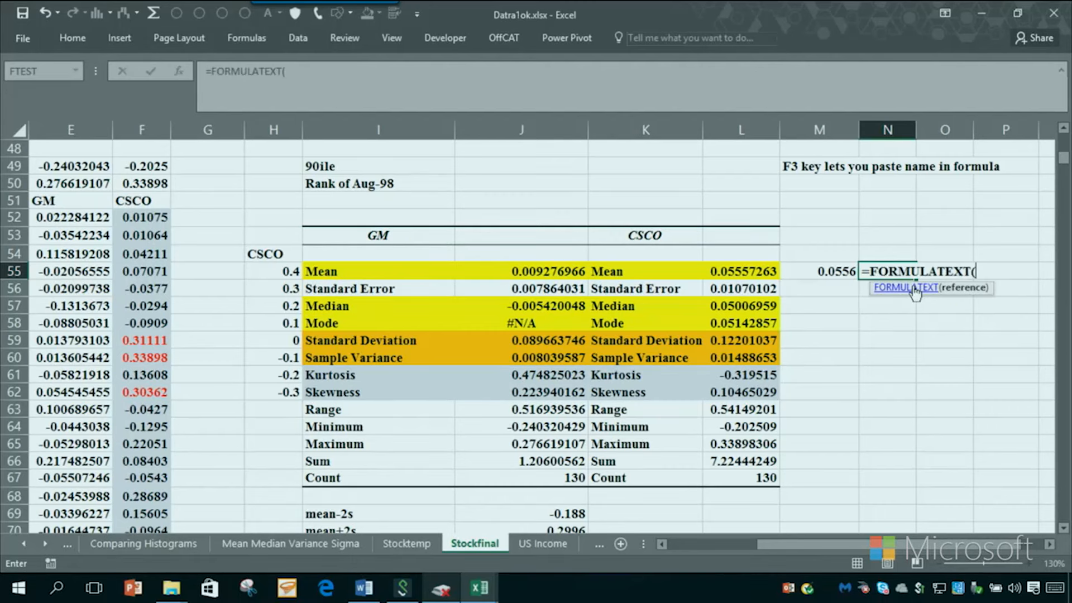
click(798, 275)
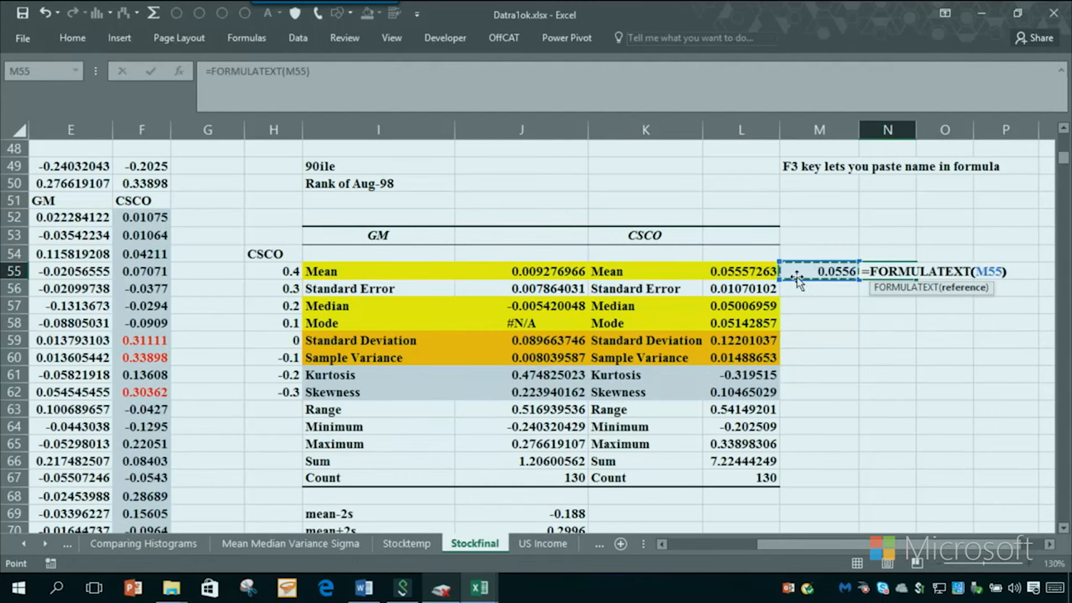
key(Return)
drag(903, 124, 968, 132)
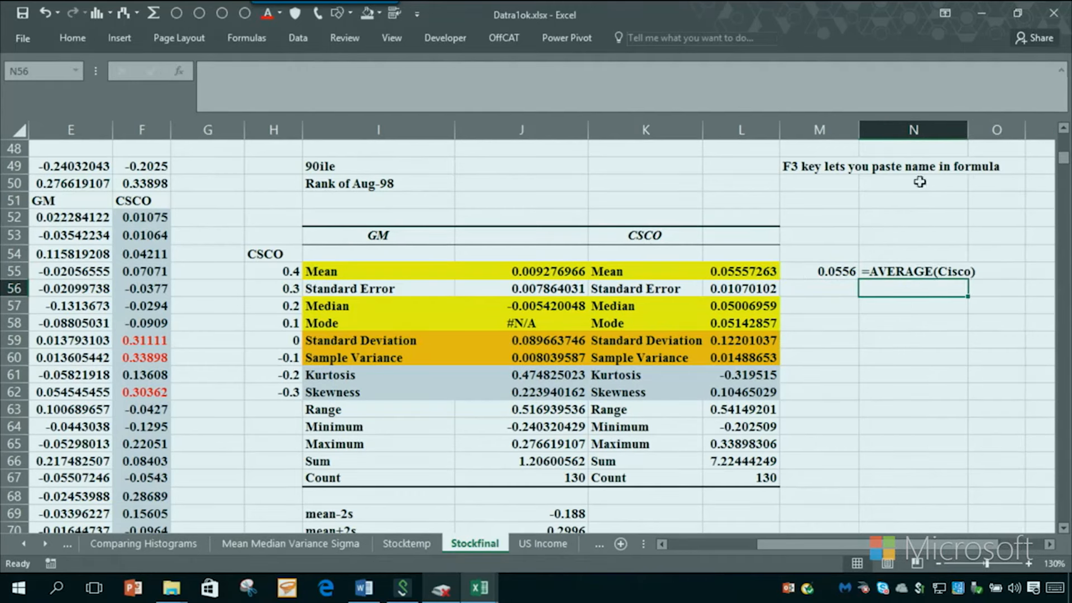
- Calculate the median of the Cisco named range in M57 with the formula =MEDIAN(Cisco)
click(811, 305)
text(=median)
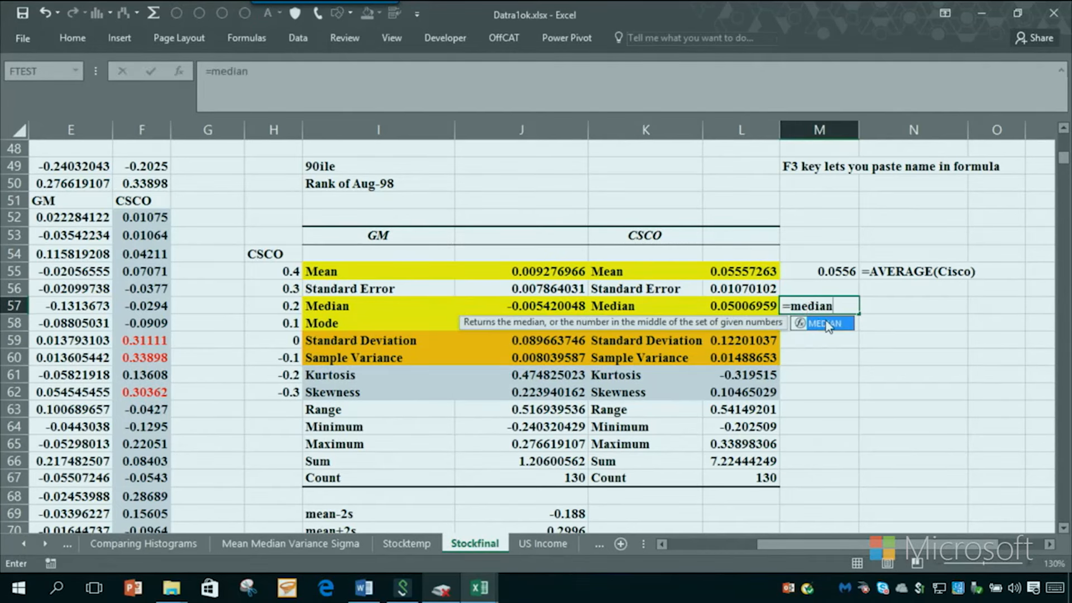
double_click(826, 325)
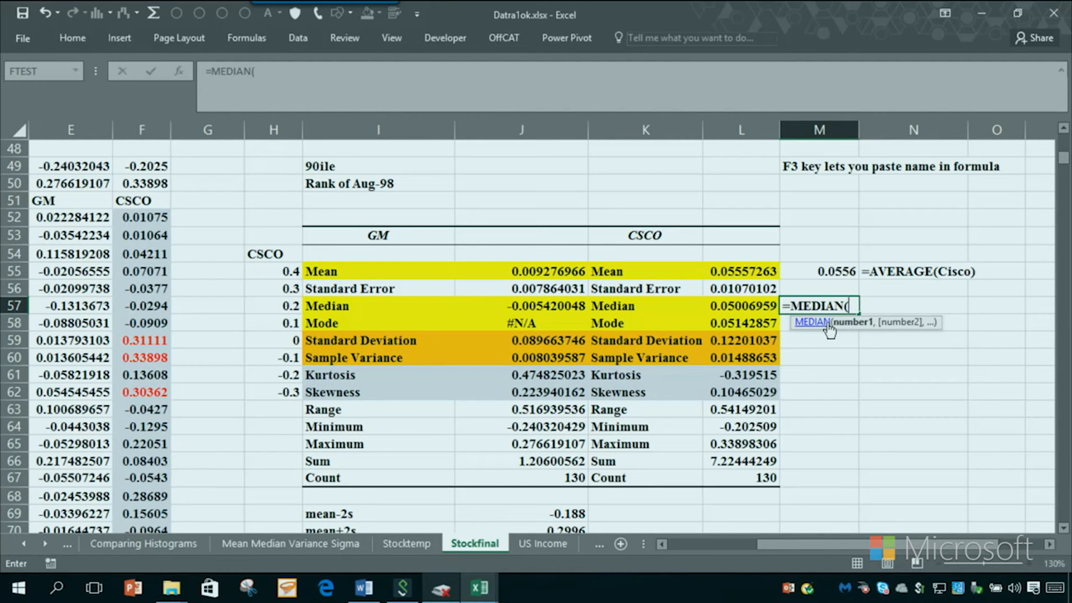
key(F3)
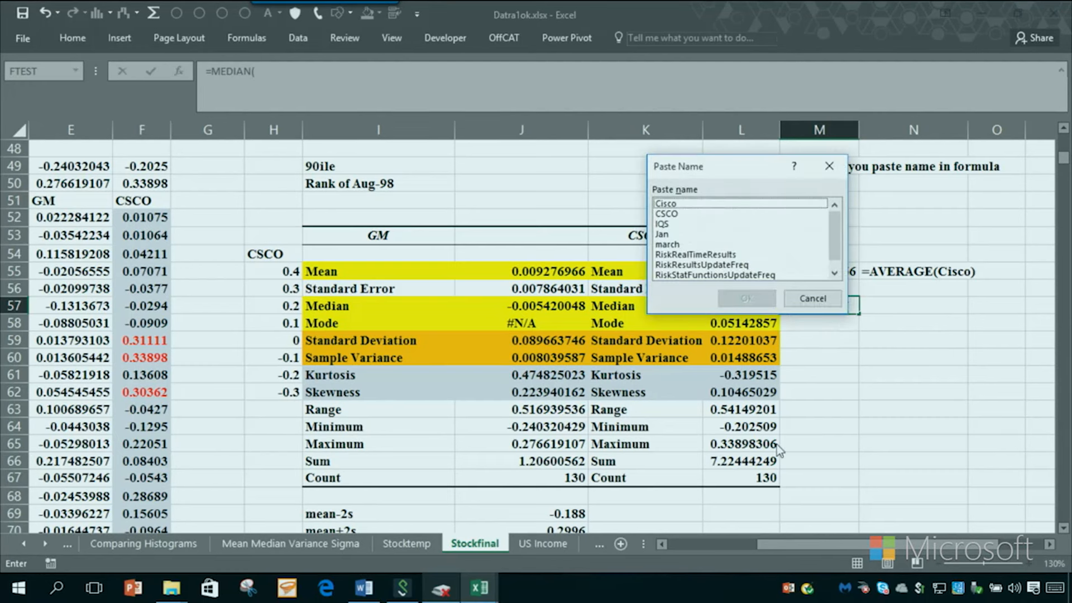
click(667, 205)
click(747, 298)
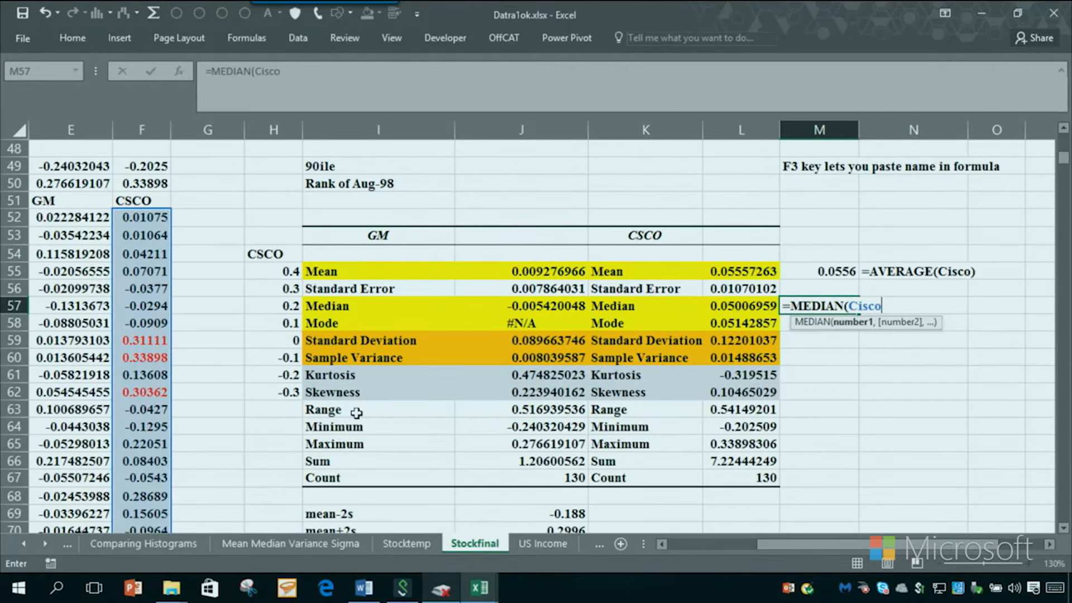
key(Return)
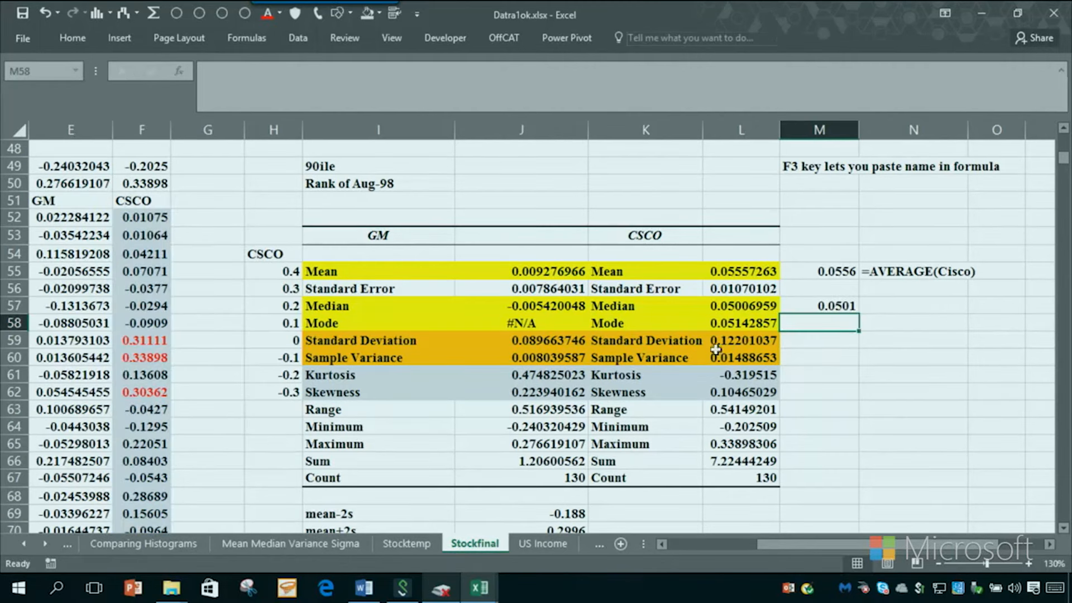
- Copy the FORMULATEXT formula from N55 to N57, beside the median
click(921, 271)
key(ctrl+c)
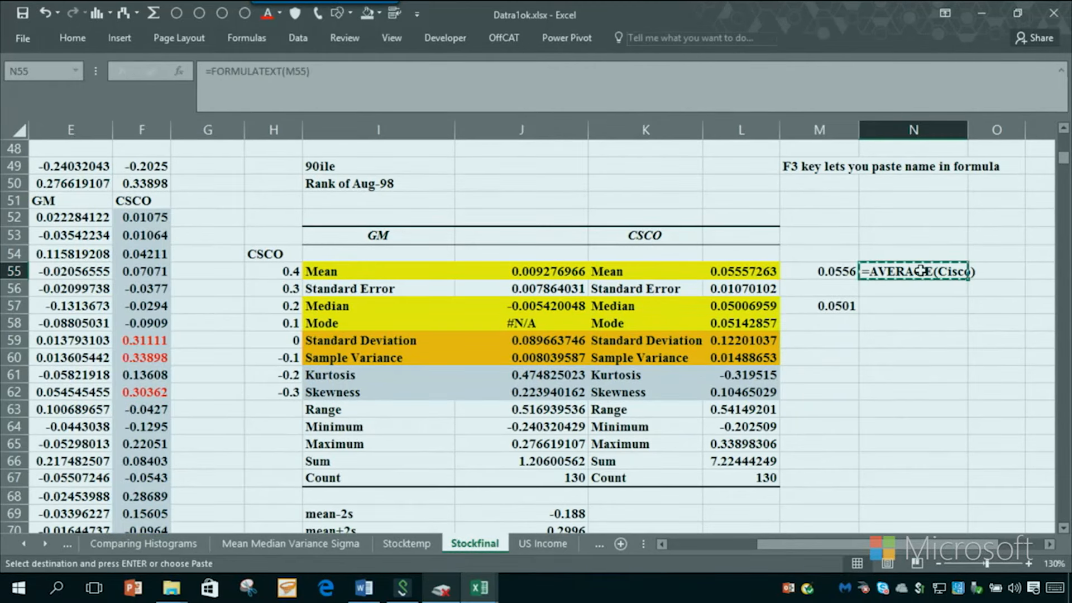
key(Down)
key(Down)
key(ctrl+v)
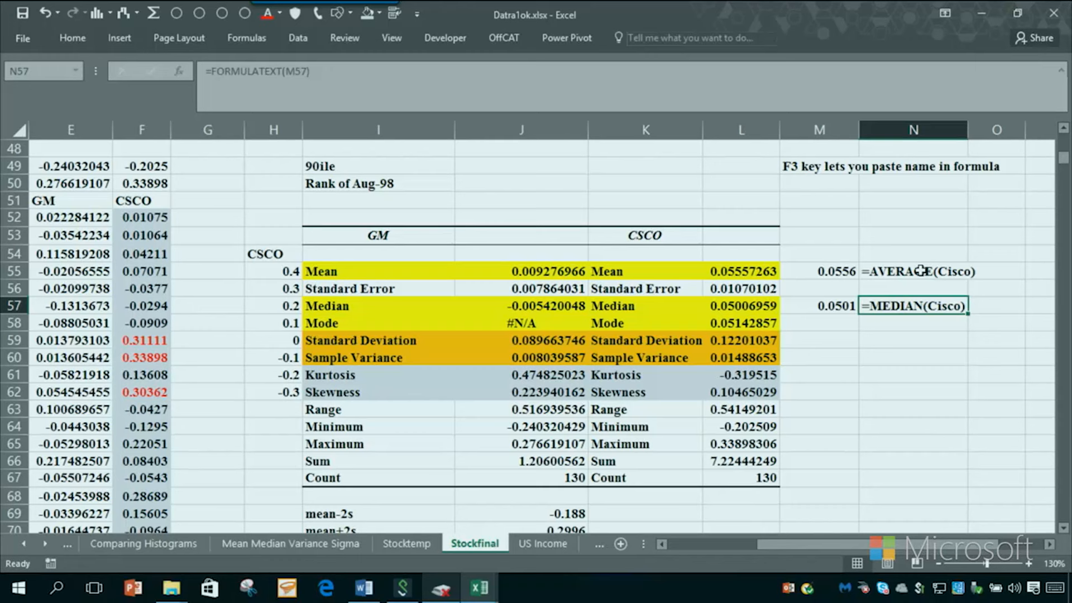
- Calculate the mode of the Cisco named range in M58 with the formula =MODE(Cisco)
click(821, 322)
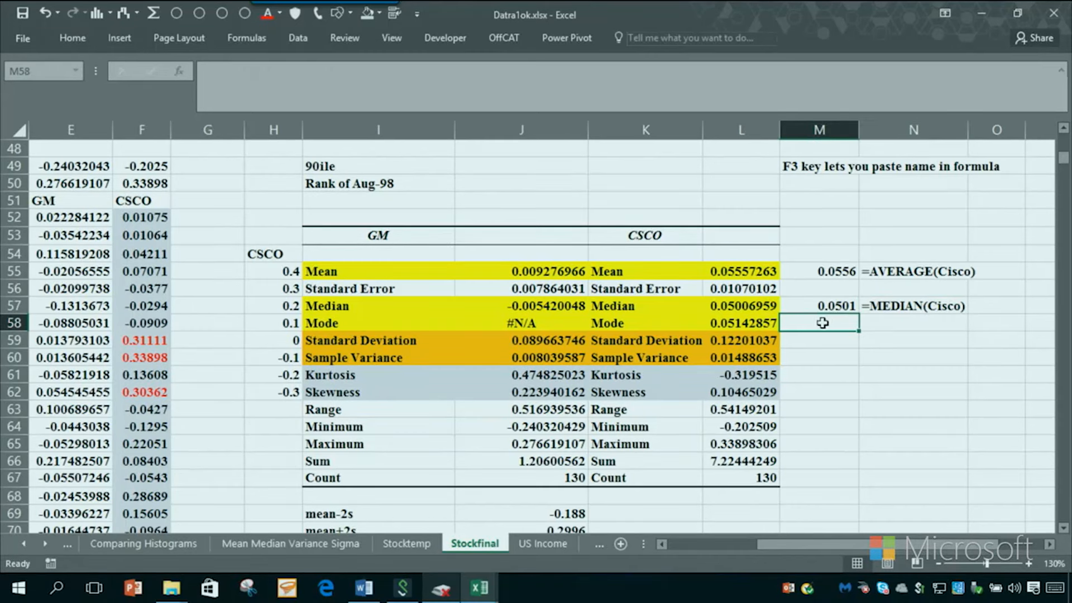
click(763, 324)
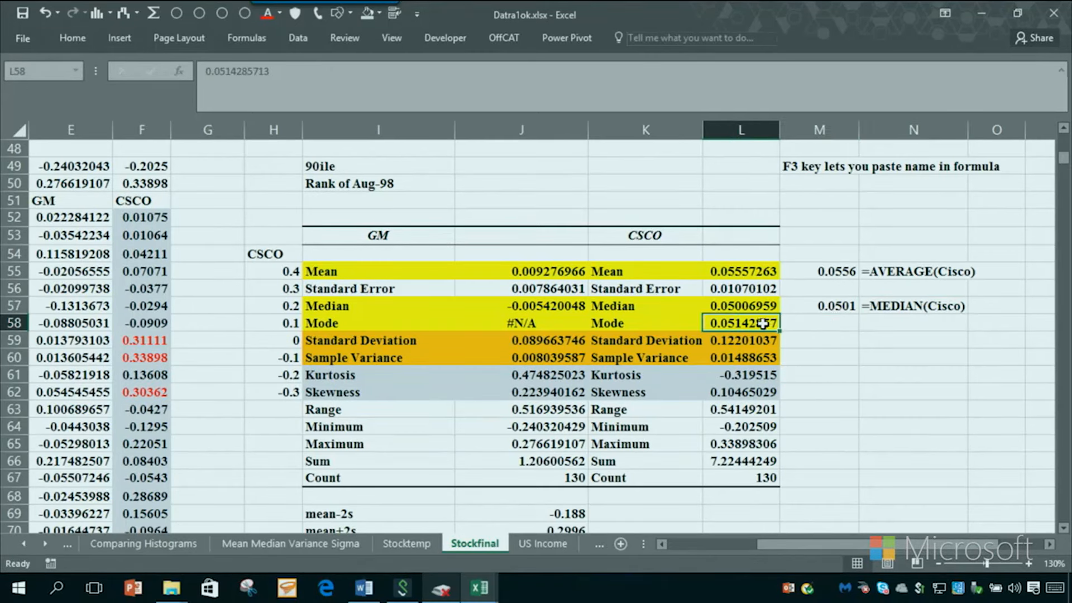
click(813, 326)
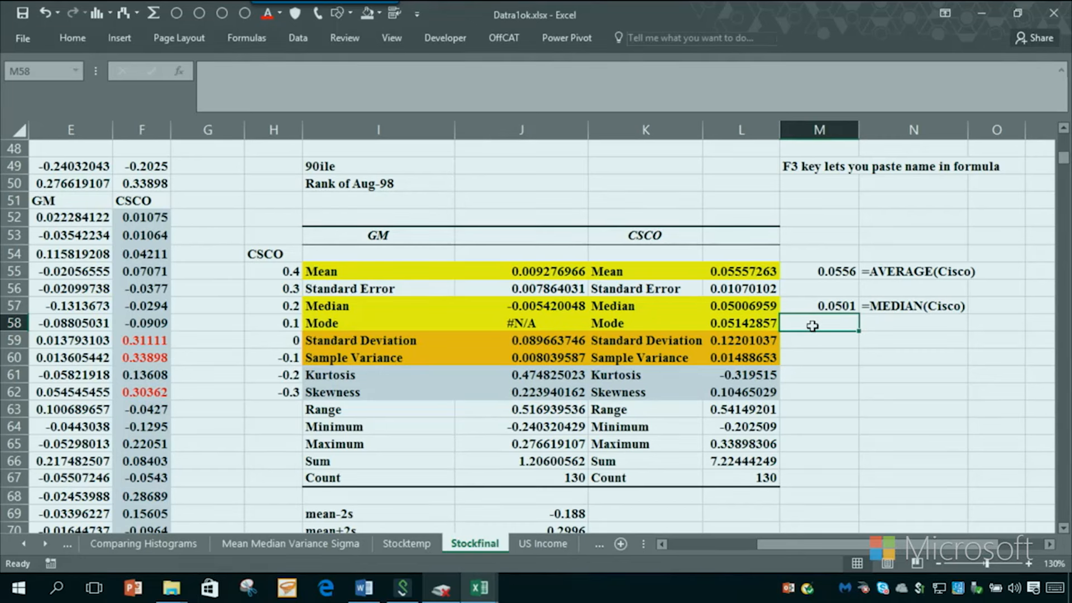
text(=mode)
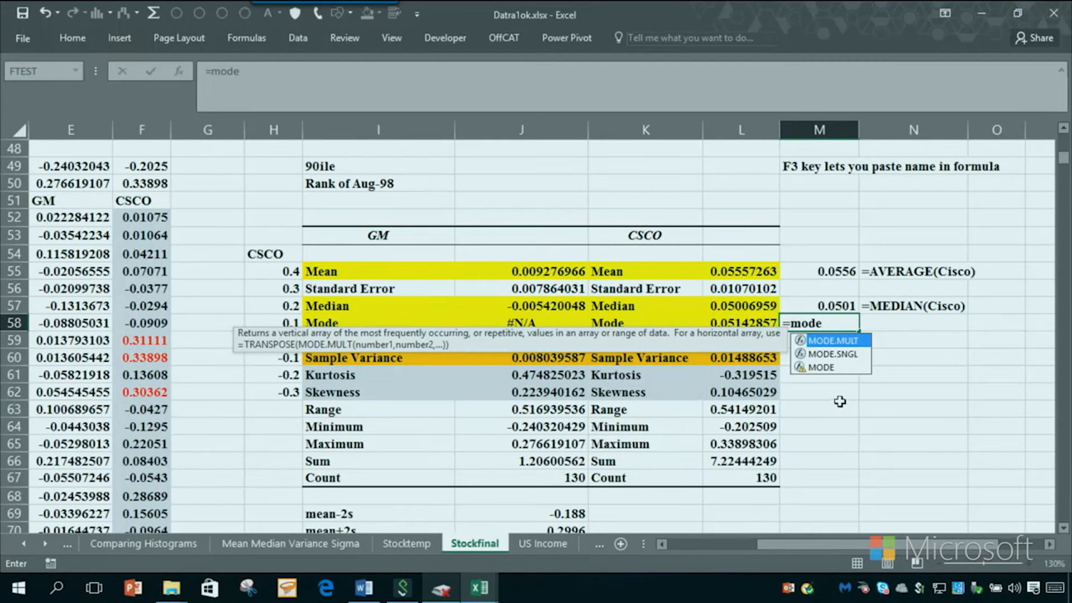
double_click(819, 371)
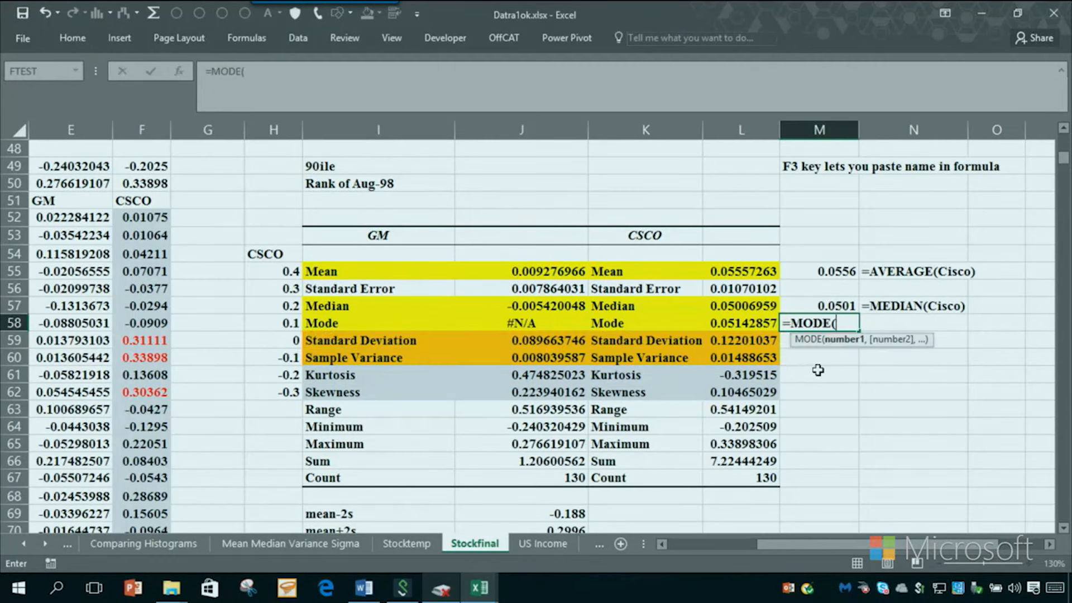
click(742, 320)
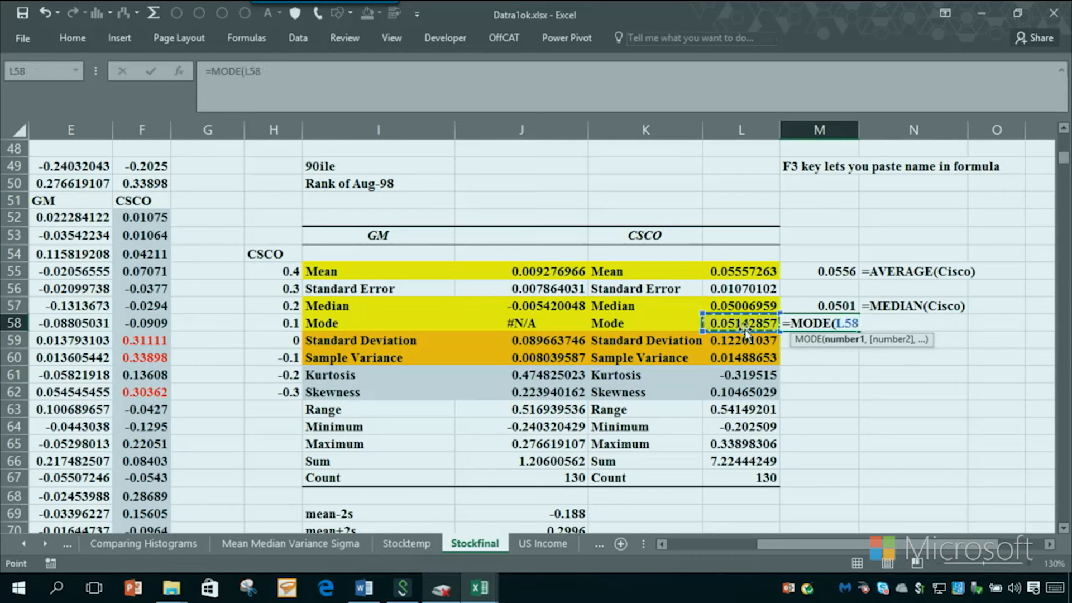
key(BackSpace)
key(BackSpace)
key(BackSpace)
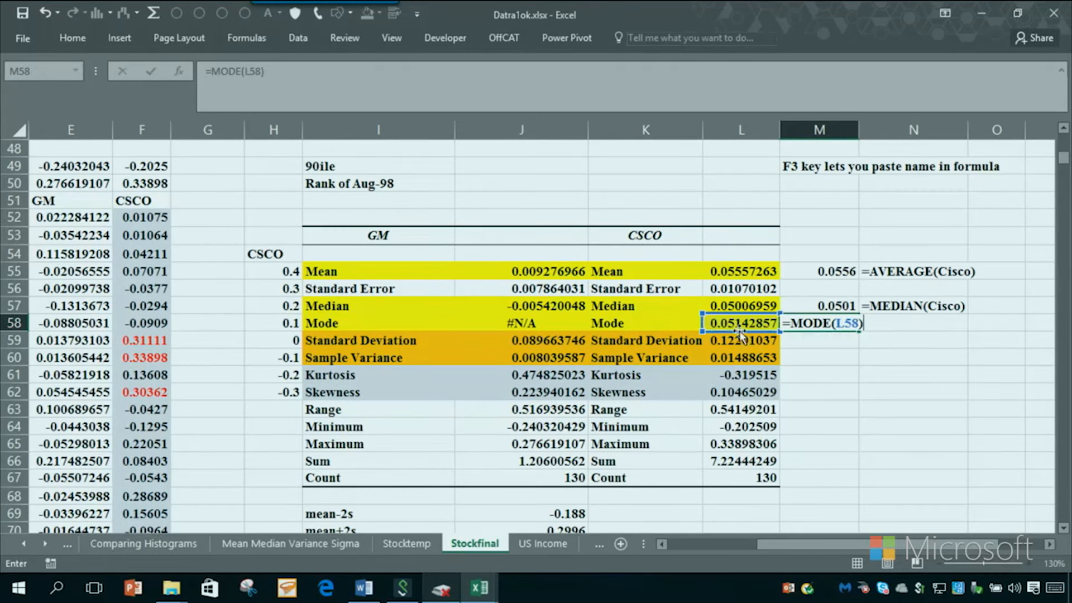
text(Cisco))
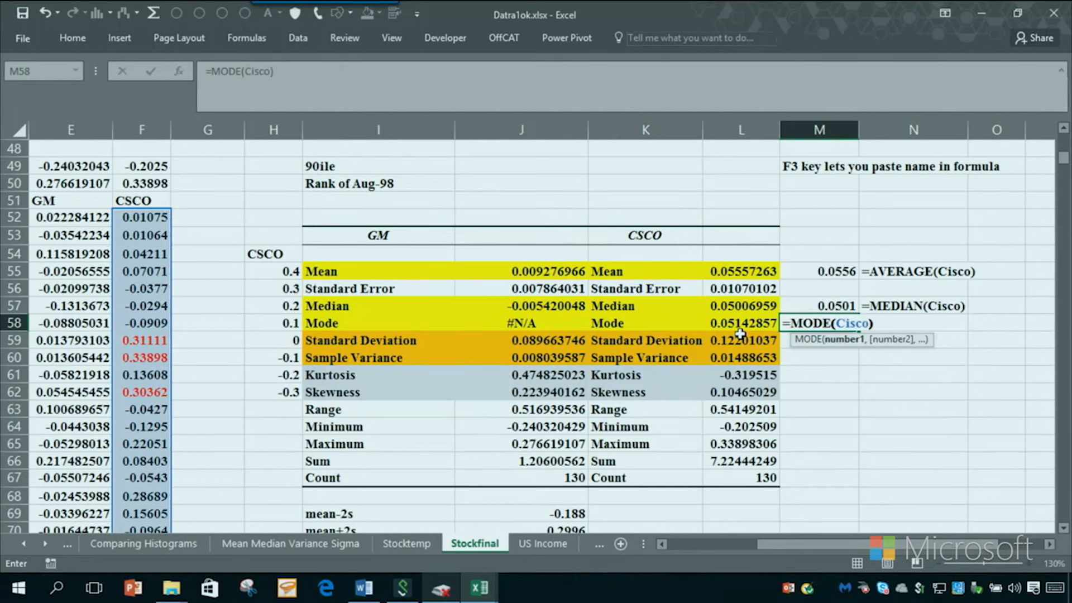
key(Return)
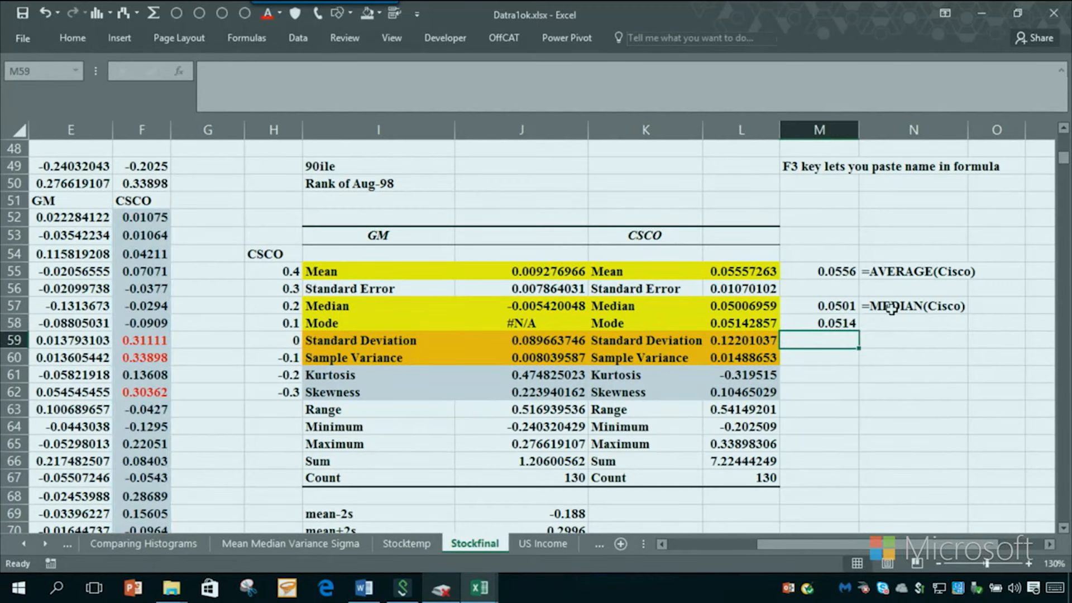
- Fill the FORMULATEXT formula from N57 down to N58, beside the mode
click(749, 324)
click(961, 306)
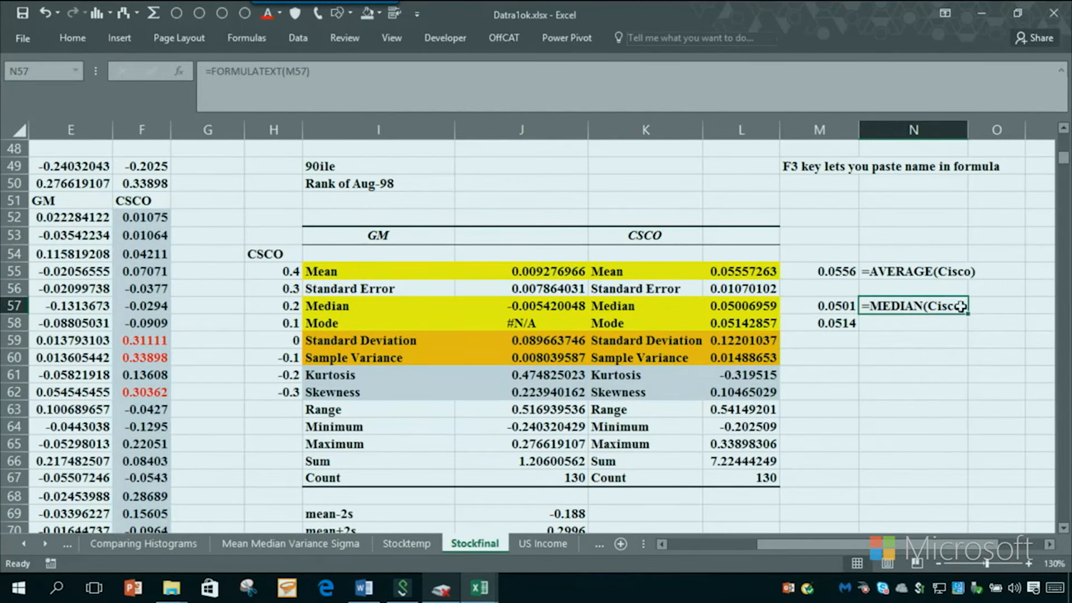
drag(968, 314, 966, 333)
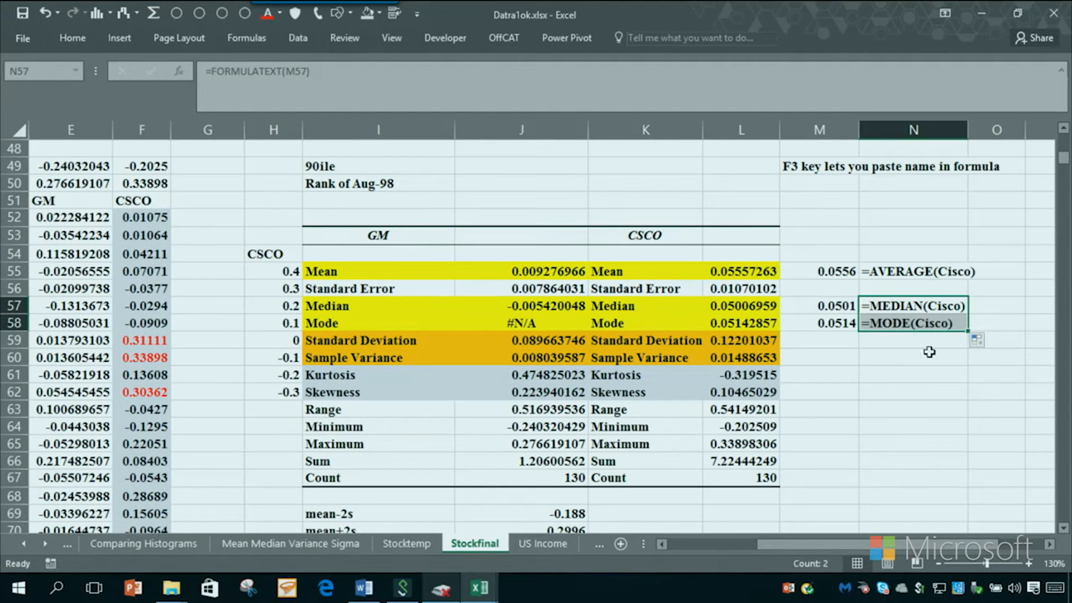
click(924, 347)
- Calculate the Cisco range's standard deviation in M59 with =STDEV(Cisco) and fill the FORMULATEXT formula from N58 down to N59
click(829, 343)
text(=stdev)
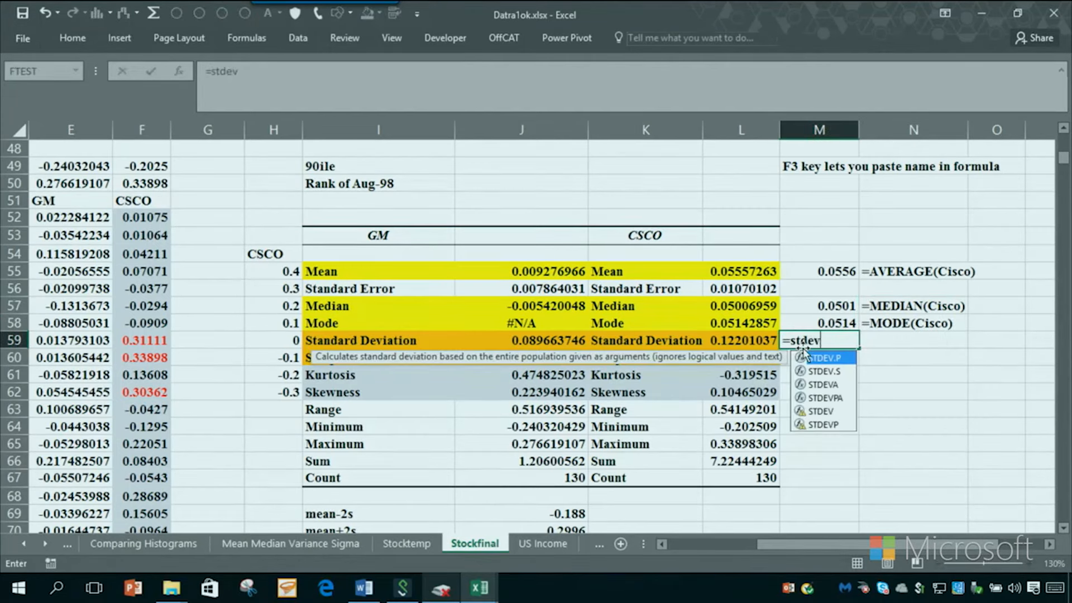
text(()
key(F3)
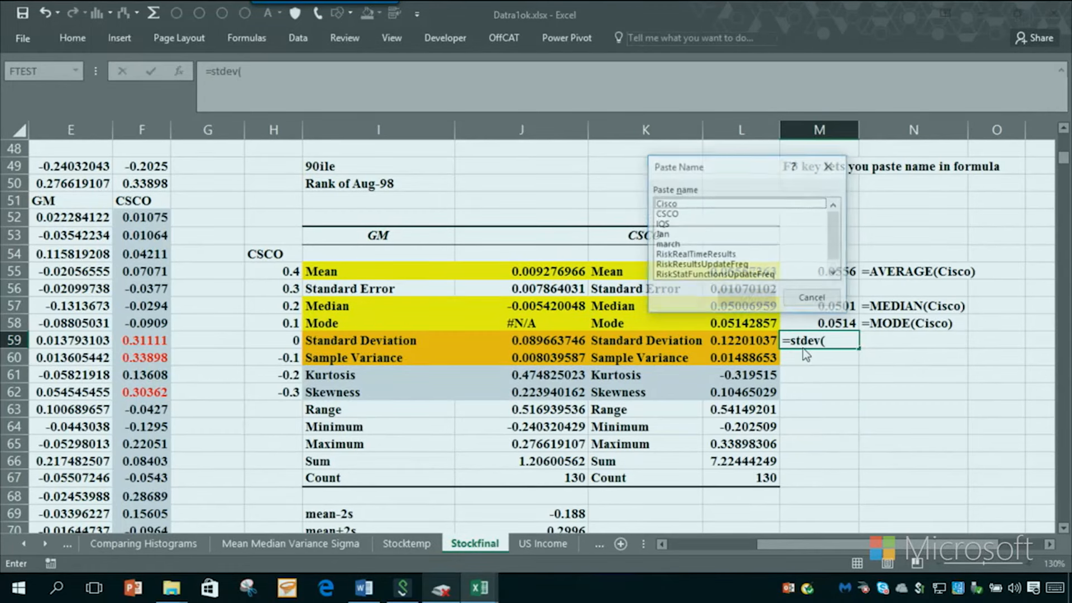
click(659, 204)
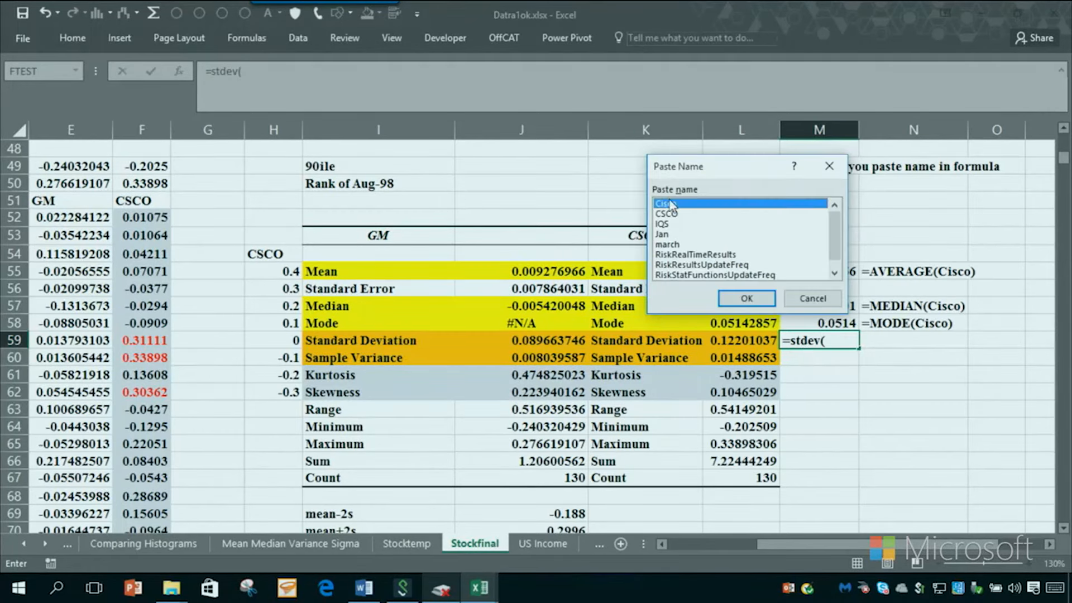
click(747, 298)
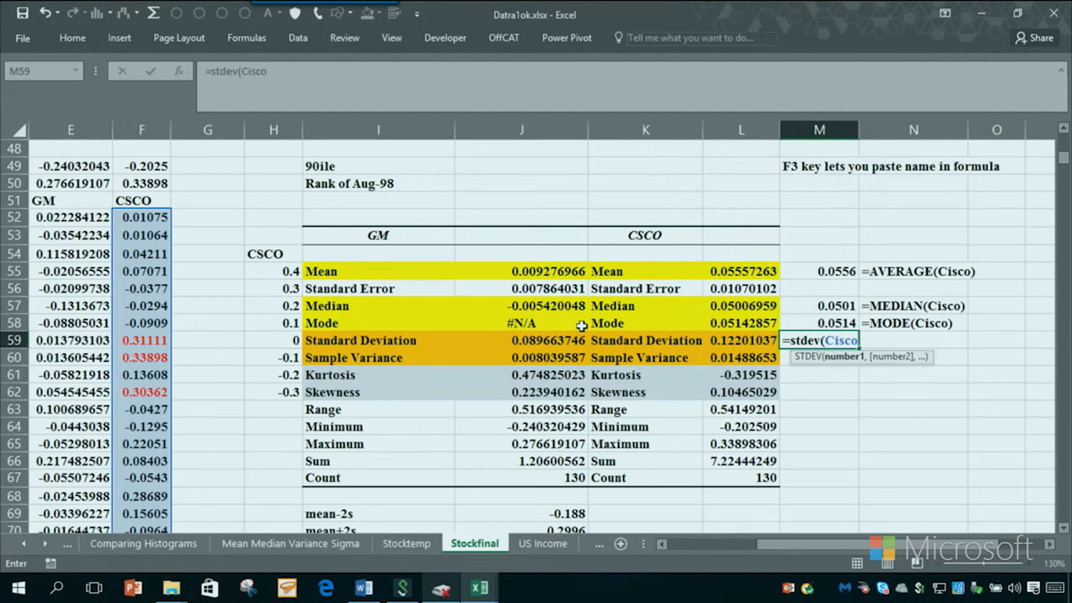
text())
key(Return)
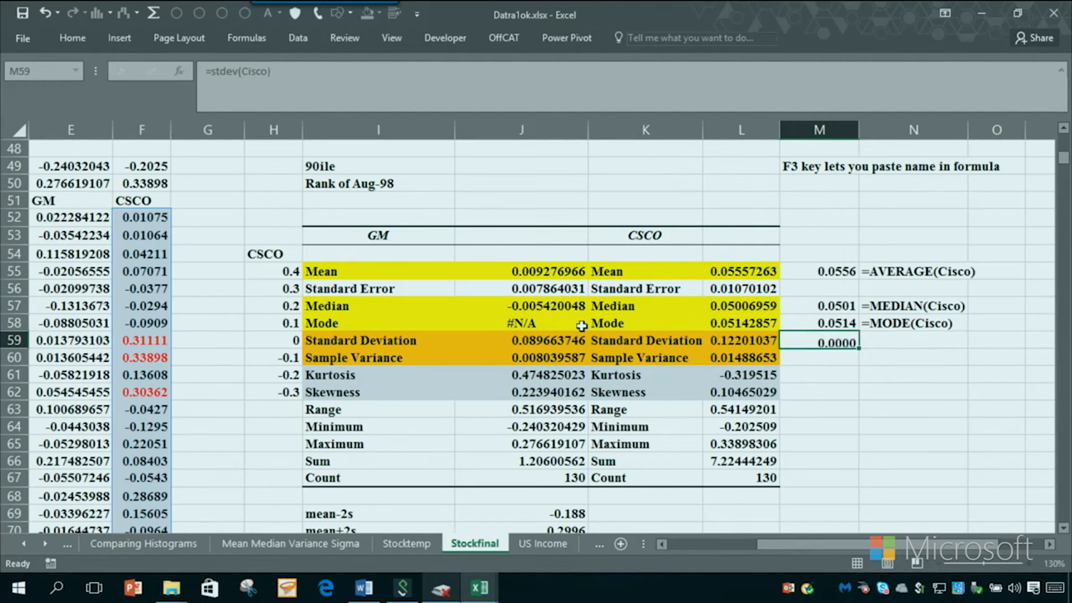
click(962, 331)
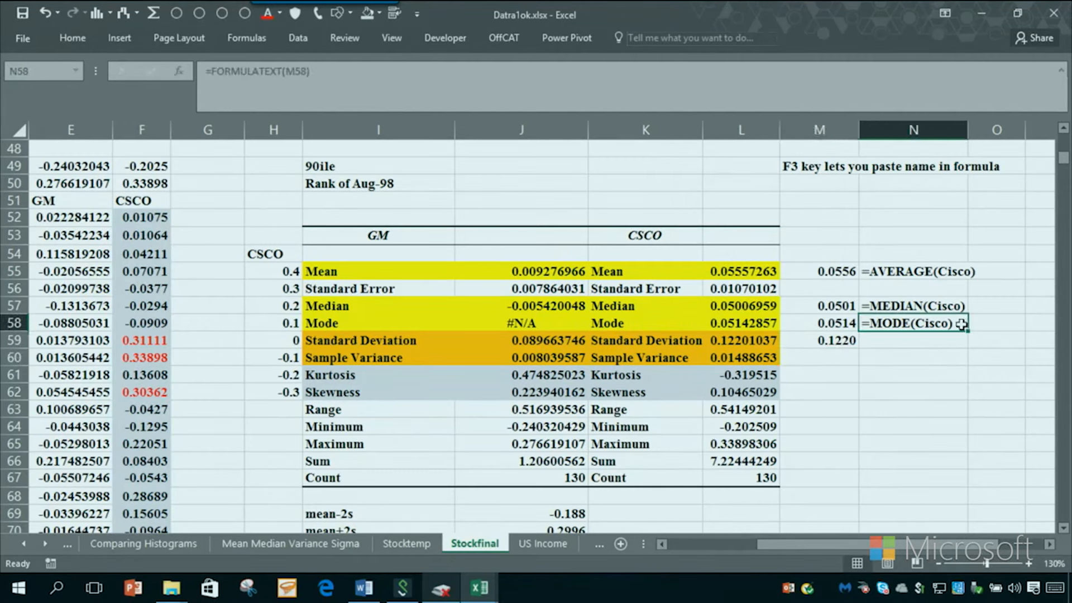
drag(968, 331, 966, 346)
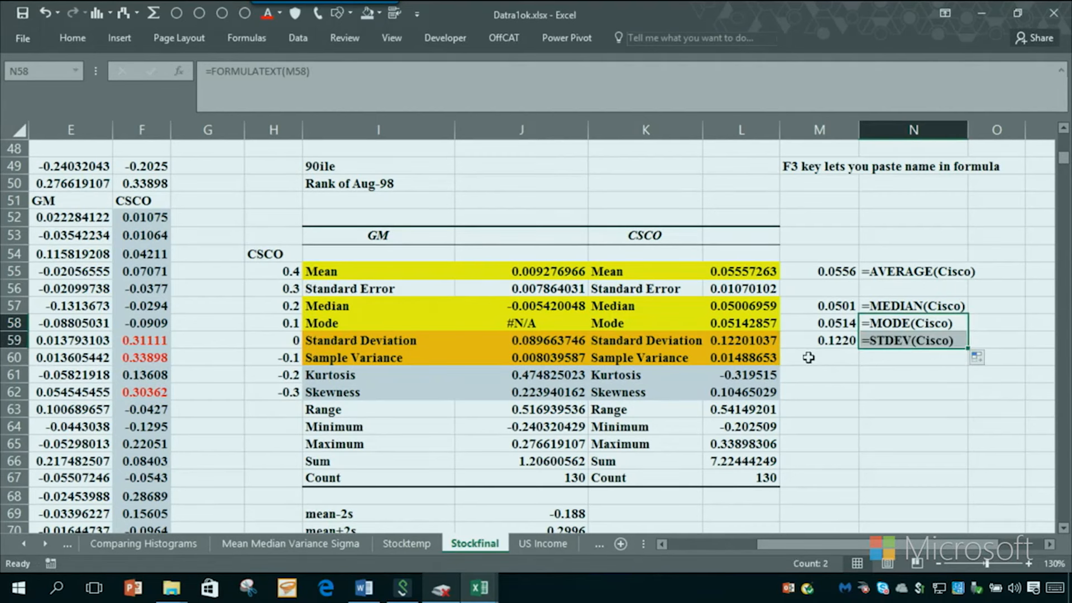
- Calculate the sample variance of the Cisco named range in M60 with the formula =VAR(Cisco)
click(804, 358)
text(=v)
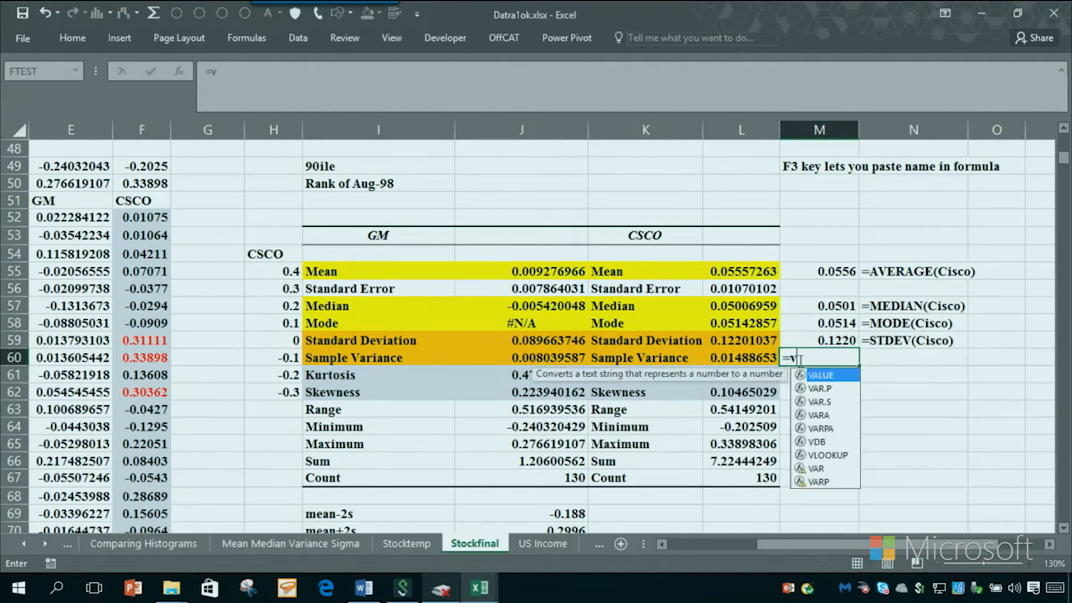
text(ar()
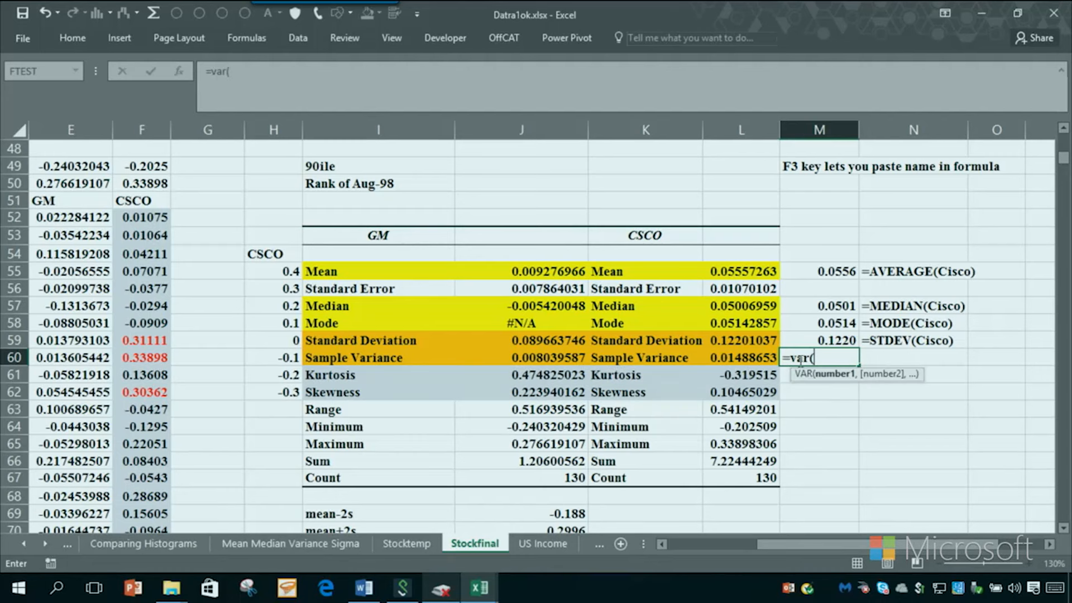
text(cisco))
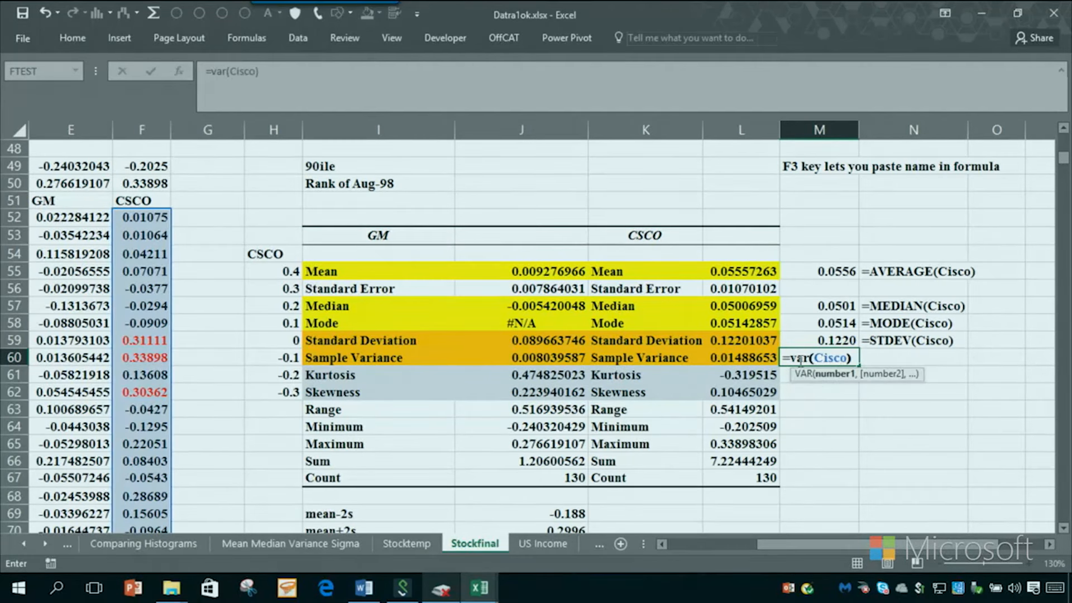
key(Return)
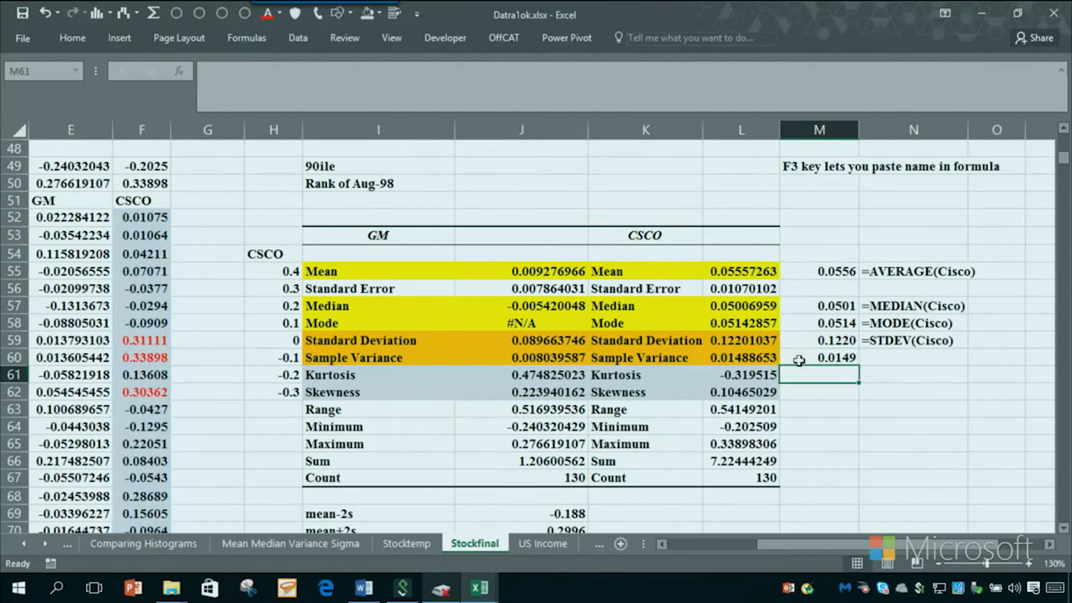
- Fill the FORMULATEXT formula from N59 down to N60, beside the variance
click(758, 359)
click(947, 338)
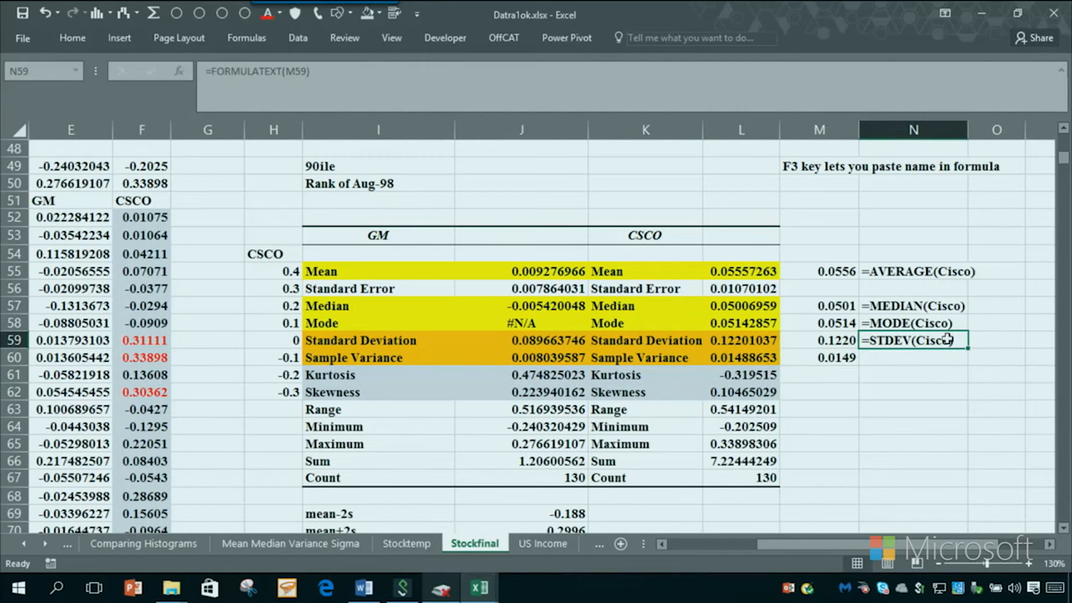
drag(966, 347, 967, 365)
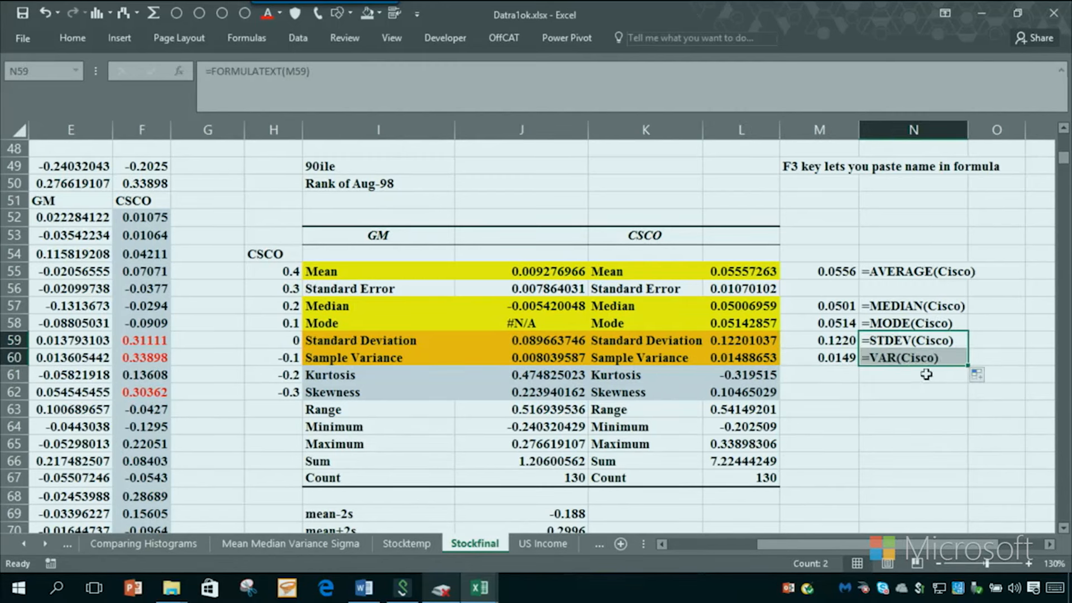
- Calculate the skewness of the Cisco named range in M62 with =SKEW(Cisco) and compare it with the CSCO skewness in L62
click(813, 394)
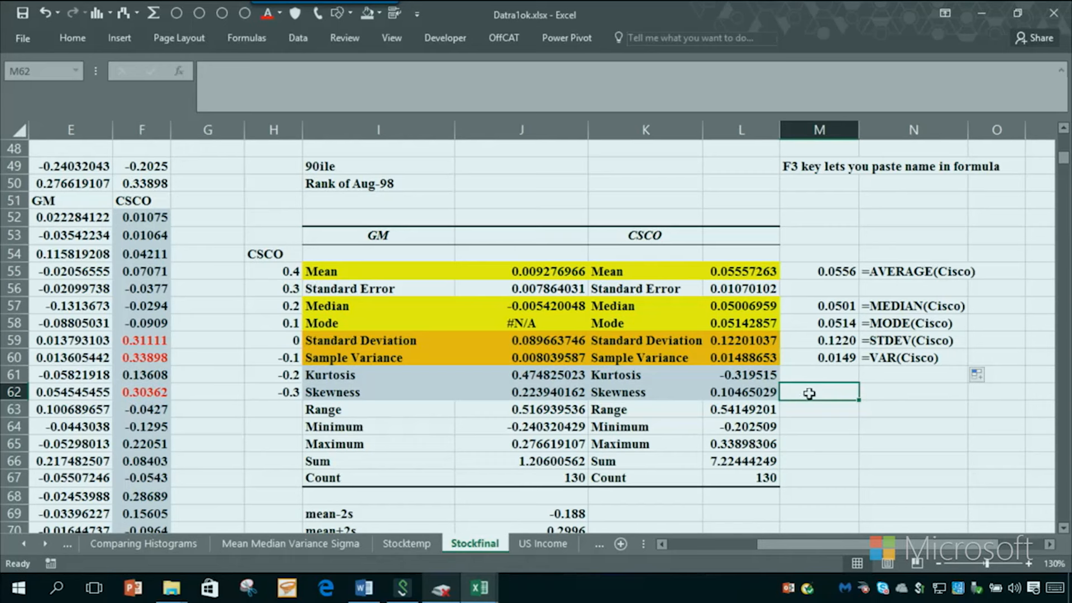
text(ske)
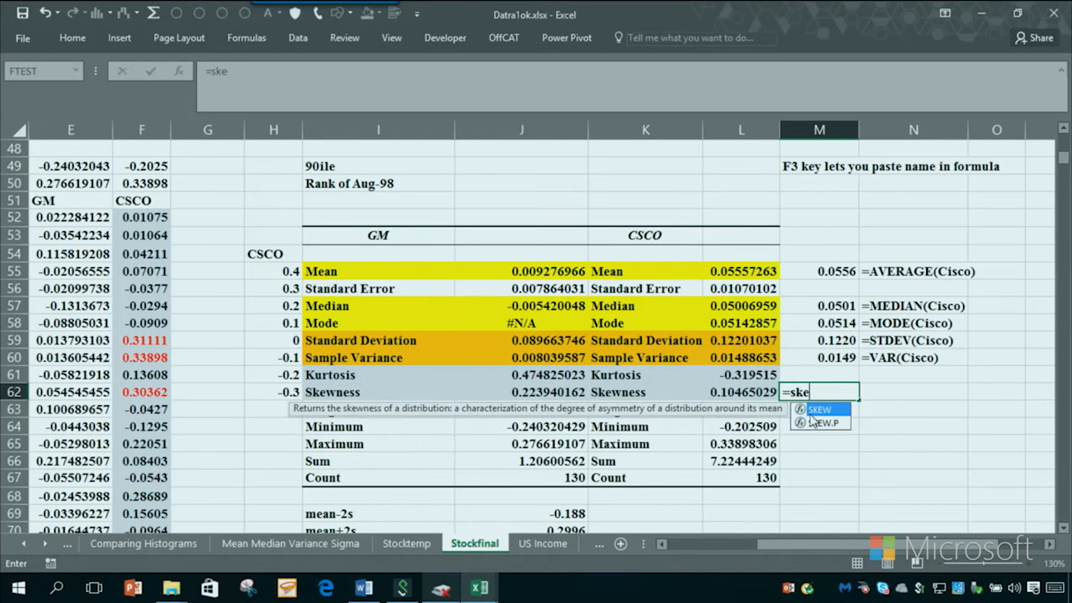
text(w(Cisco)
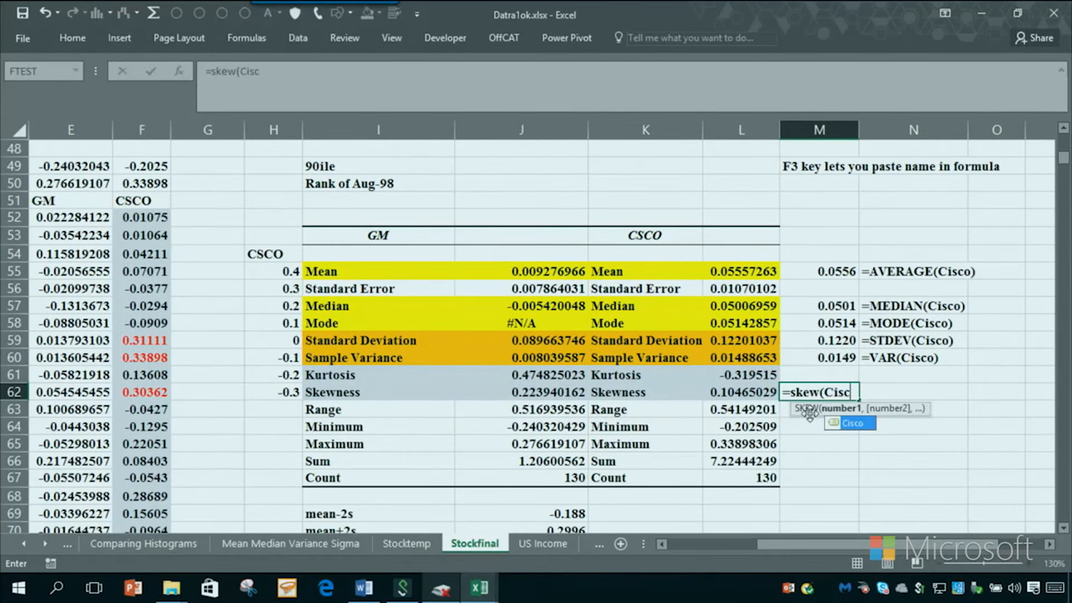
key(Return)
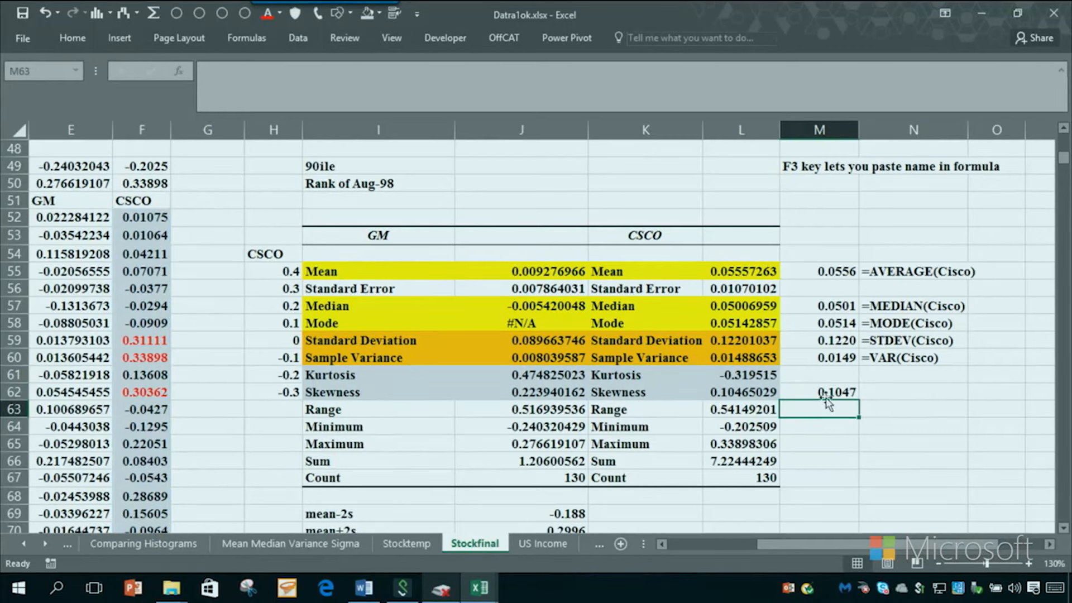
click(826, 393)
click(755, 398)
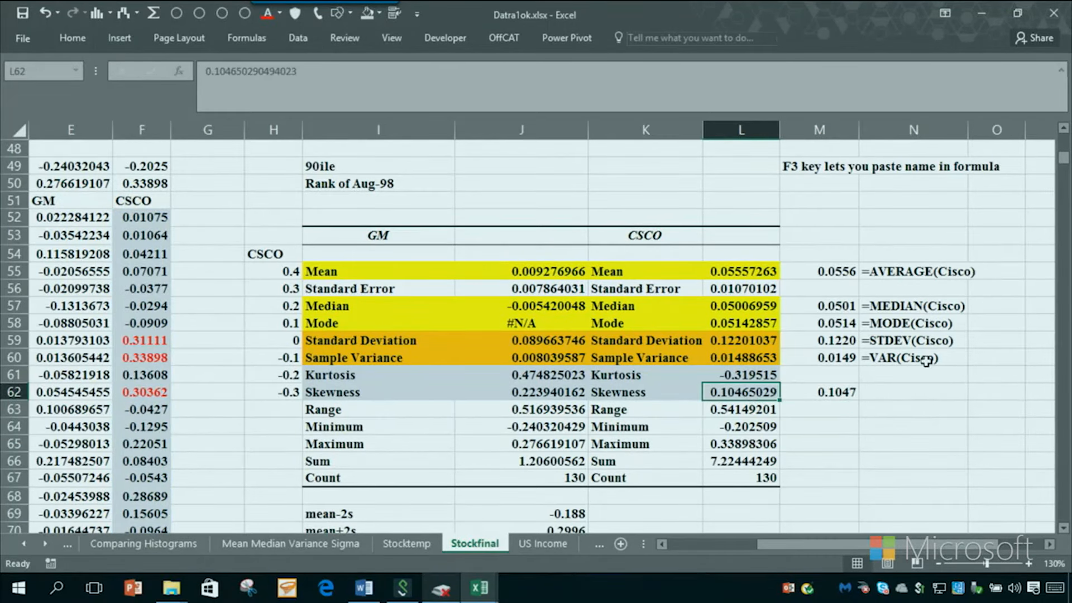
click(924, 361)
- Look up the skewness equation in the SKEW function's help from M62's function arguments, closing both windows without changes
click(811, 391)
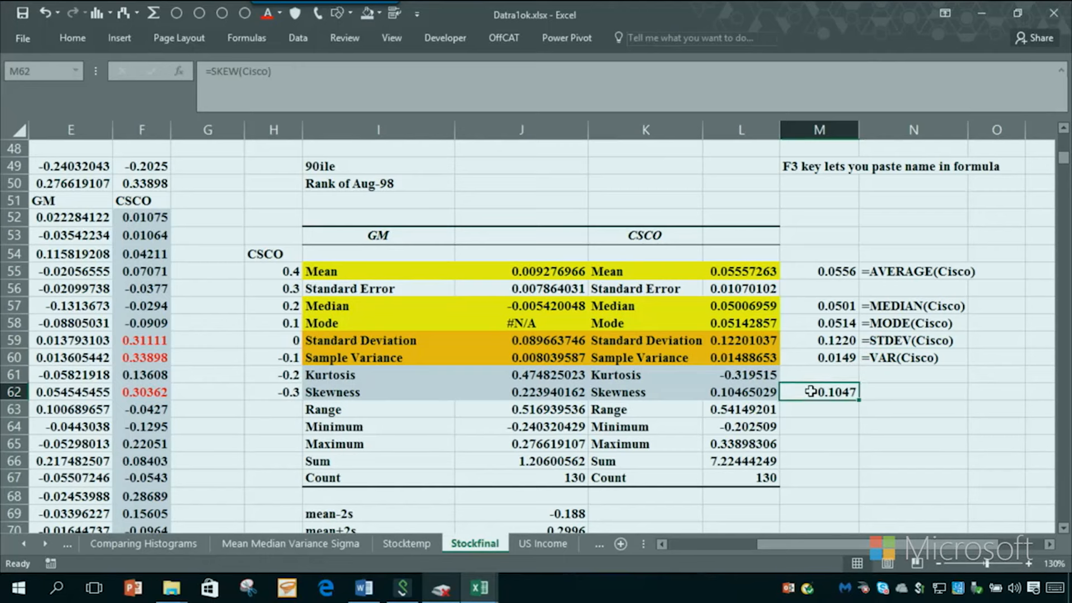
click(180, 73)
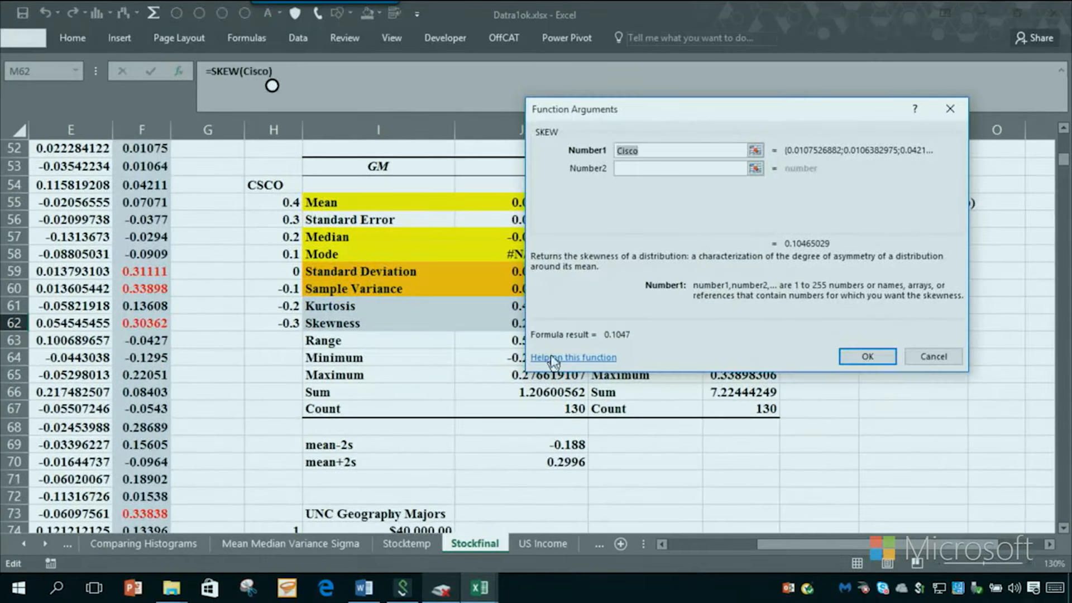
click(557, 358)
scroll(537, 372, down, 8)
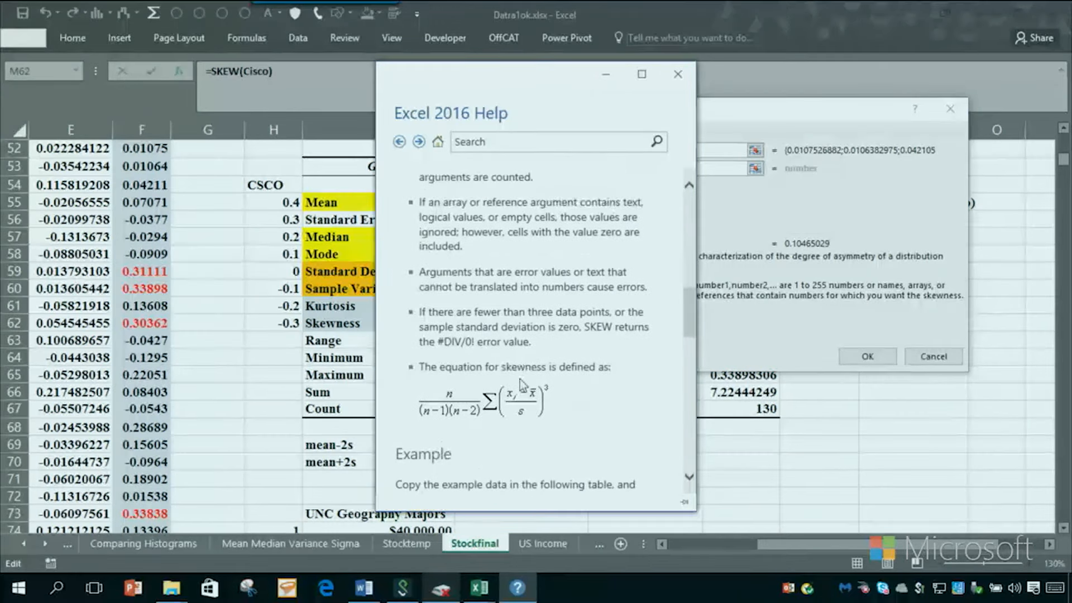
click(678, 73)
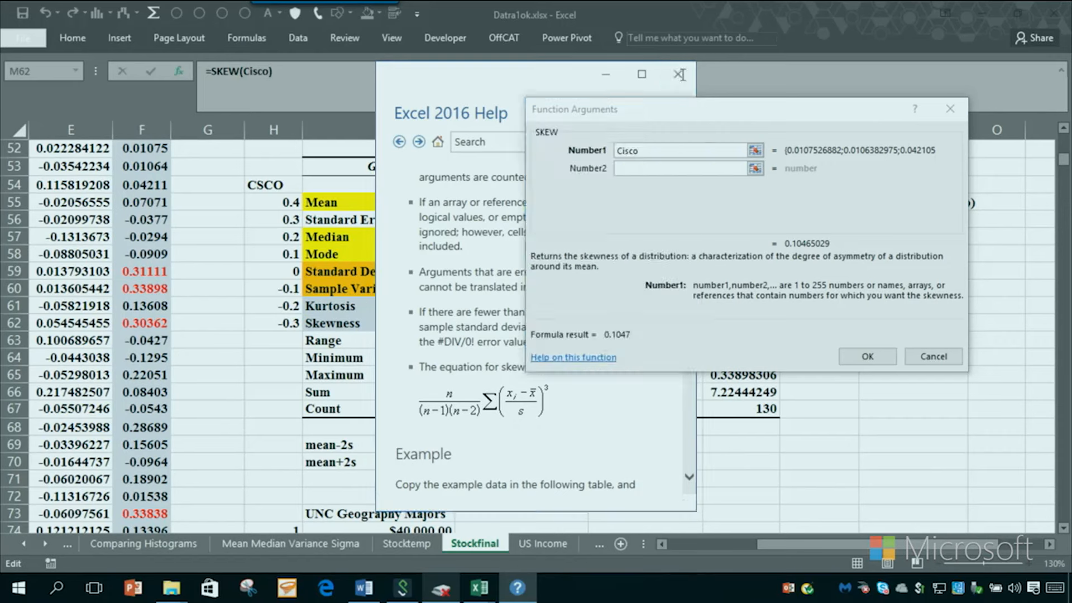
click(950, 109)
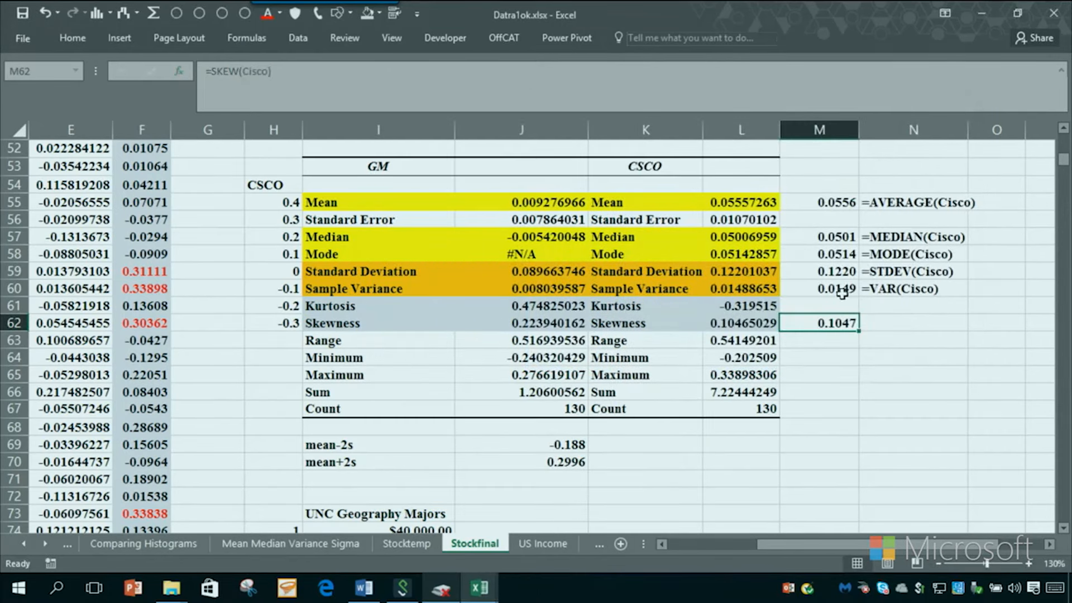
- Show the skewness formula in N62 with a FORMULATEXT formula that refers to M62
click(888, 323)
text(=)
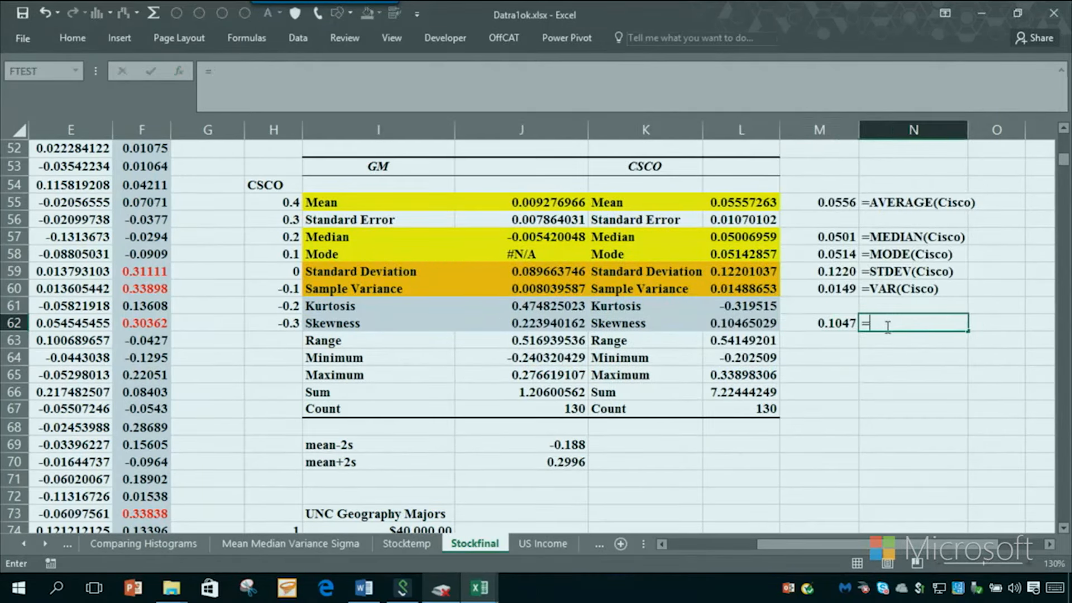
text(form)
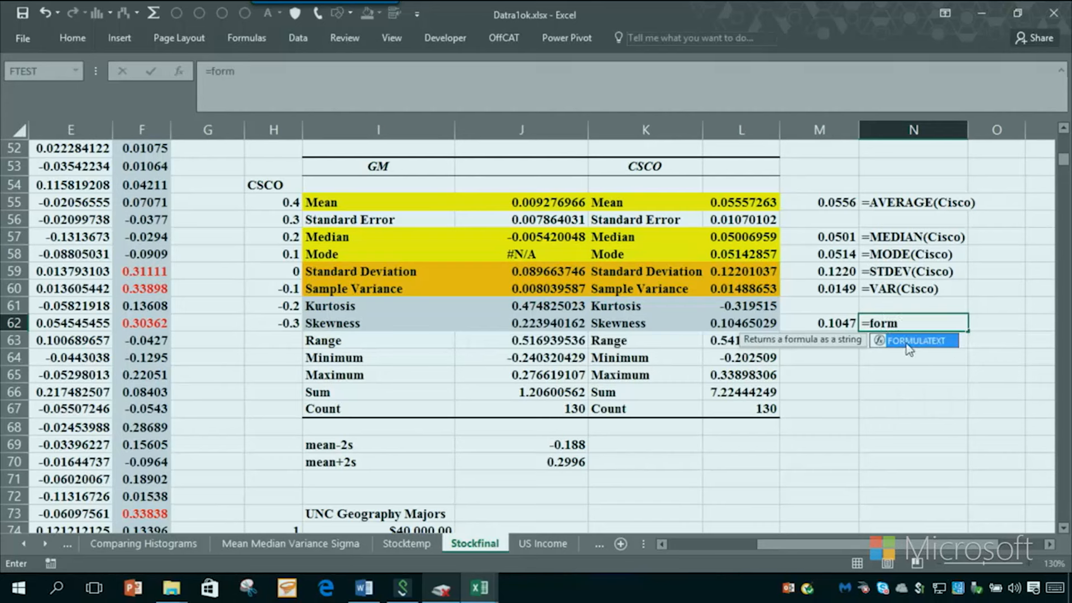
key(Tab)
click(826, 322)
key(Return)
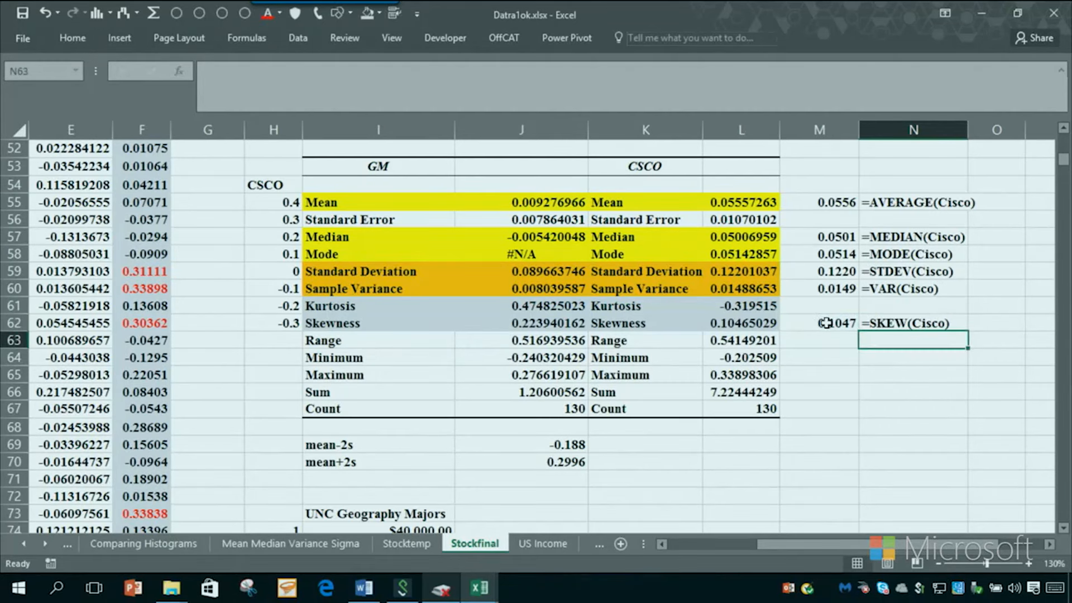
- Calculate the kurtosis of the Cisco named range in M61 with the formula =KURT(Cisco)
click(807, 309)
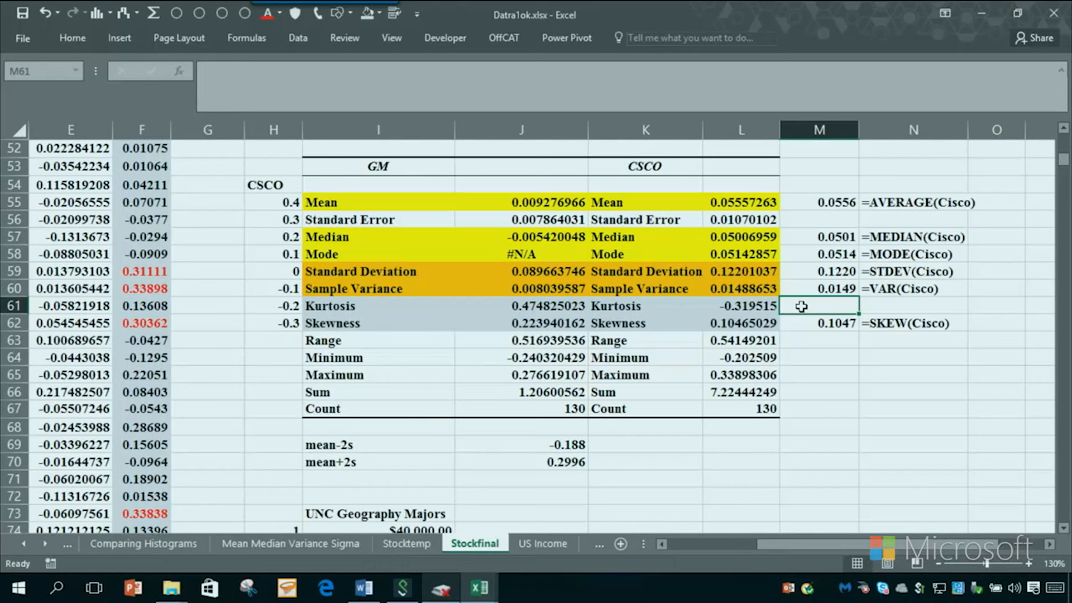
text(=kurt()
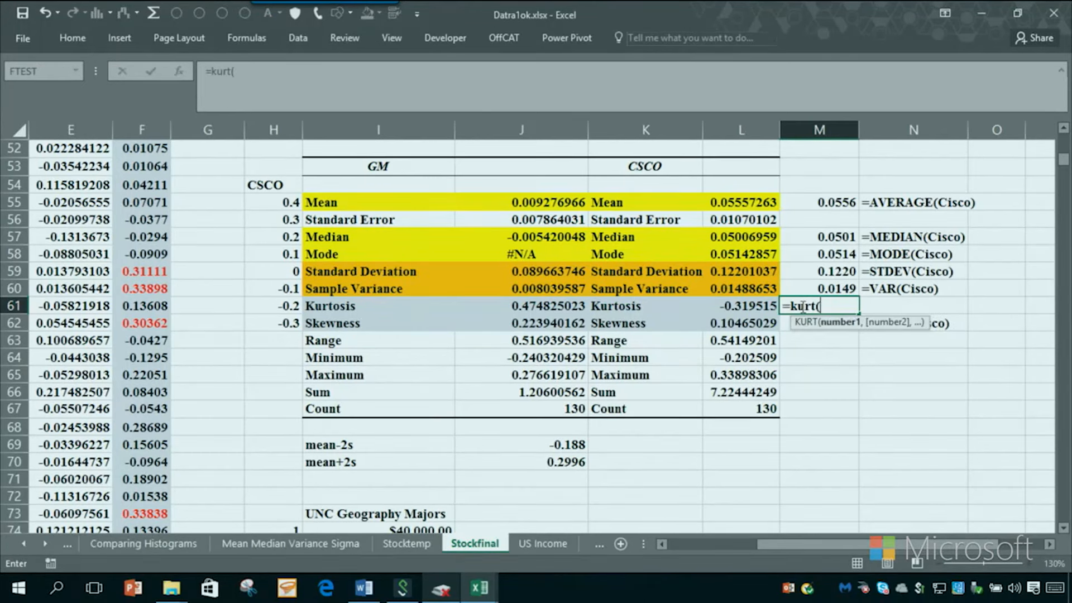
text(Cisco)
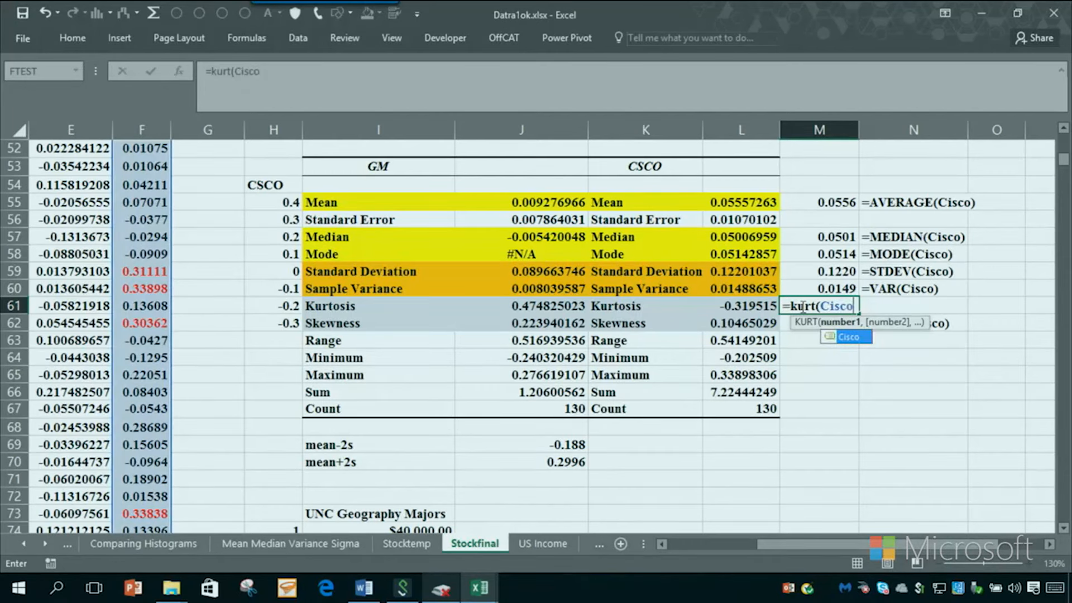
text())
key(Return)
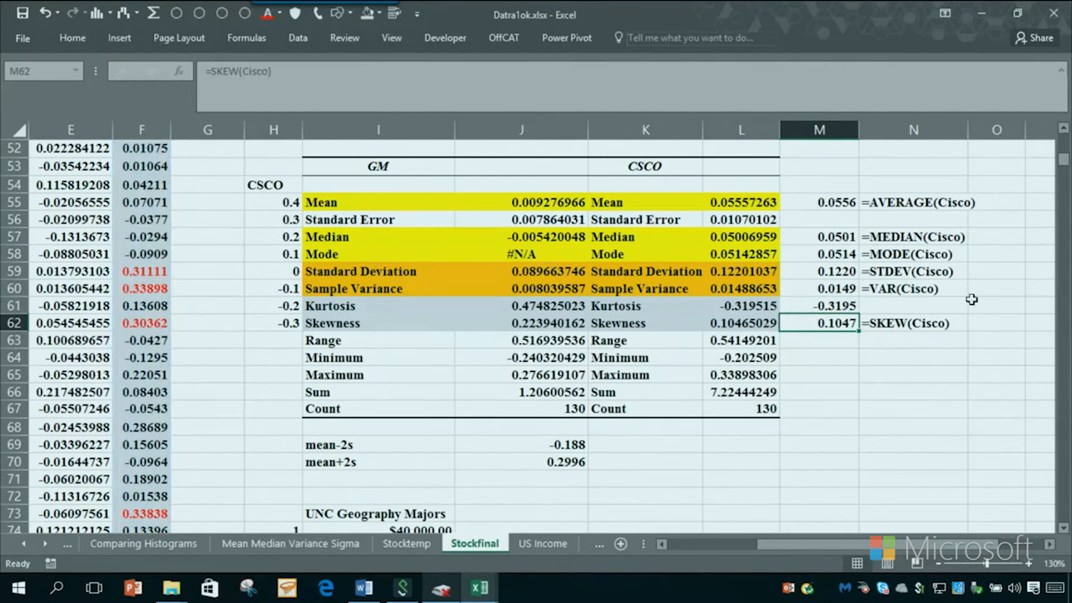
- Fill the FORMULATEXT formula from N60 down to N61, beside the kurtosis
click(956, 286)
drag(968, 296, 967, 318)
click(921, 358)
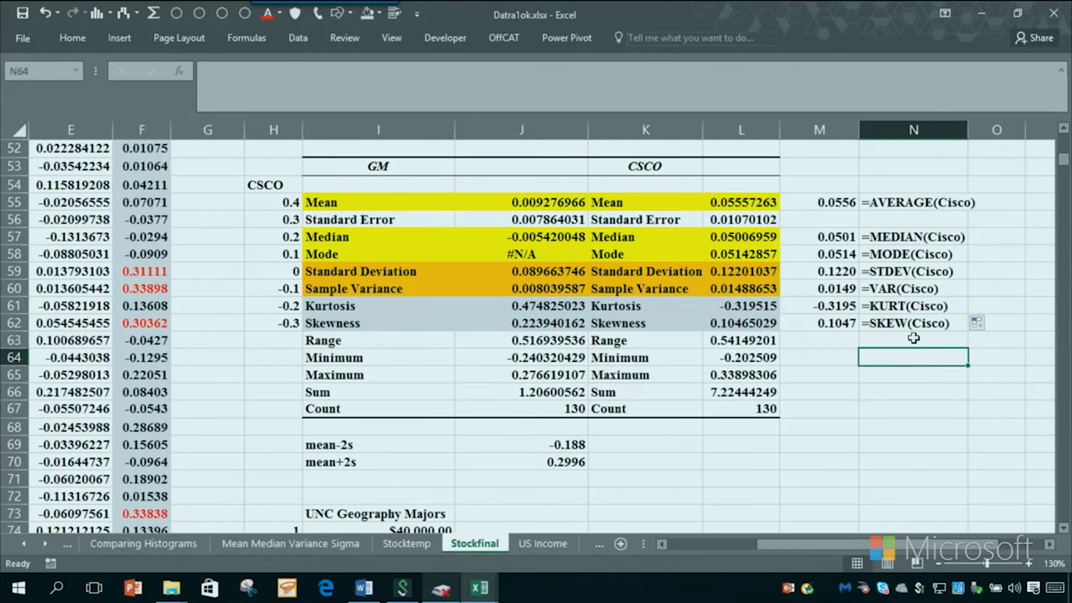
click(906, 345)
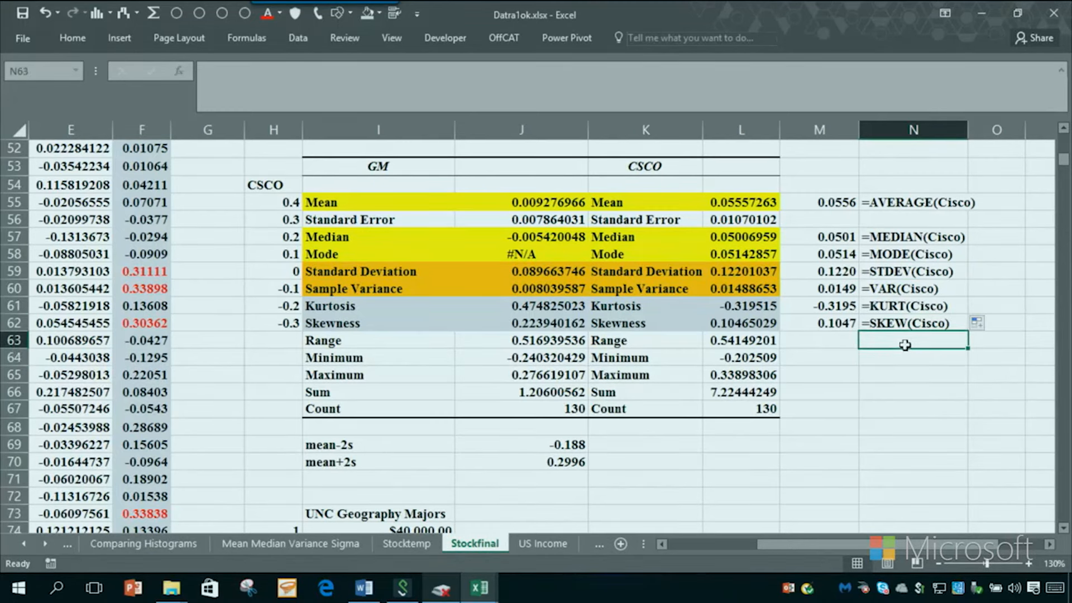
click(881, 373)
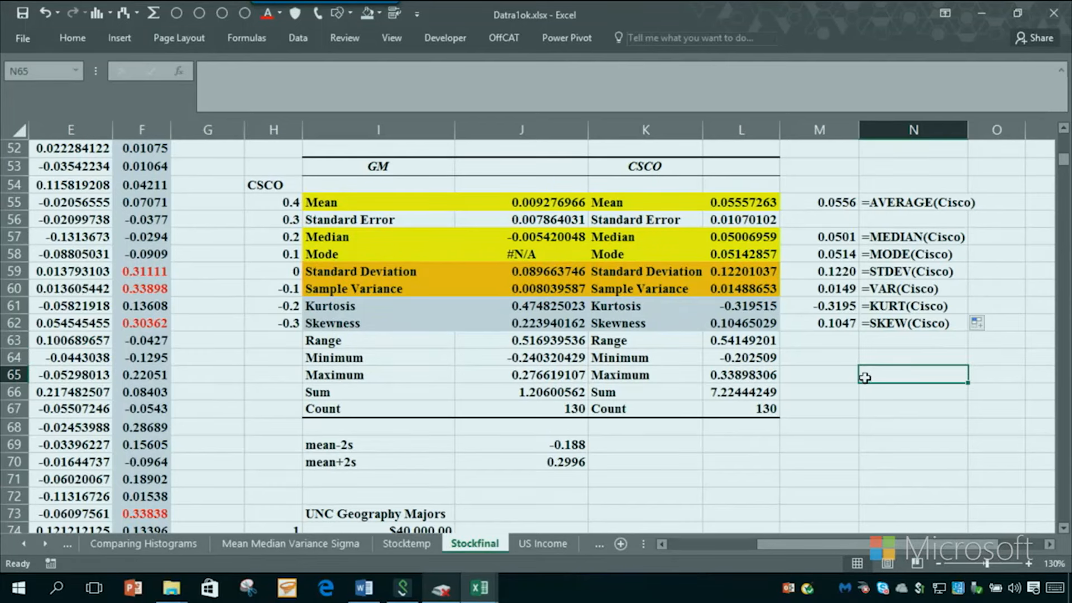
scroll(834, 381, up, 2)
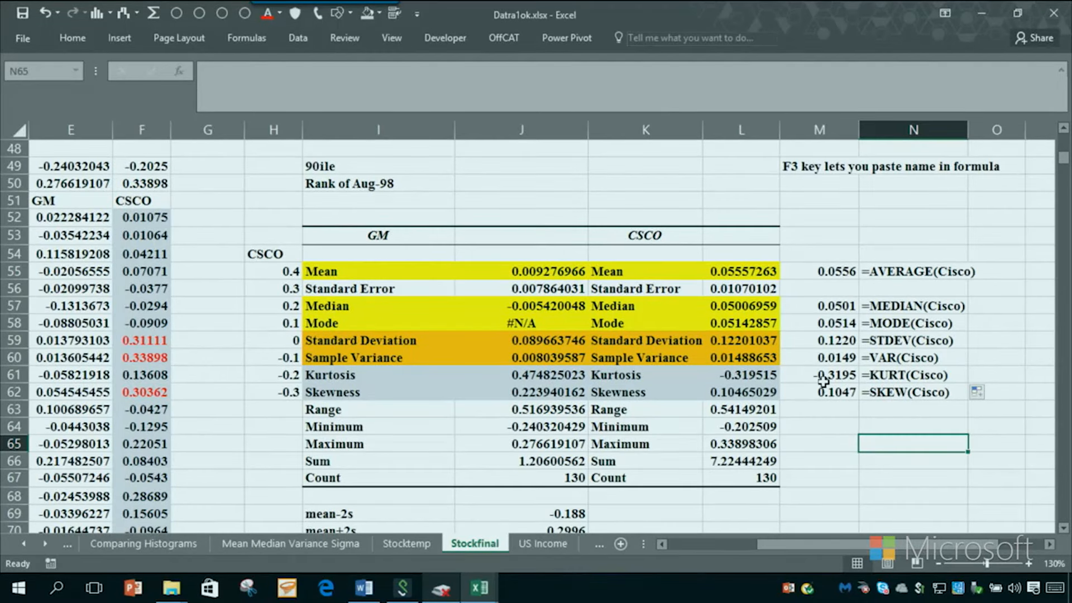
key(Escape)
click(351, 168)
click(487, 170)
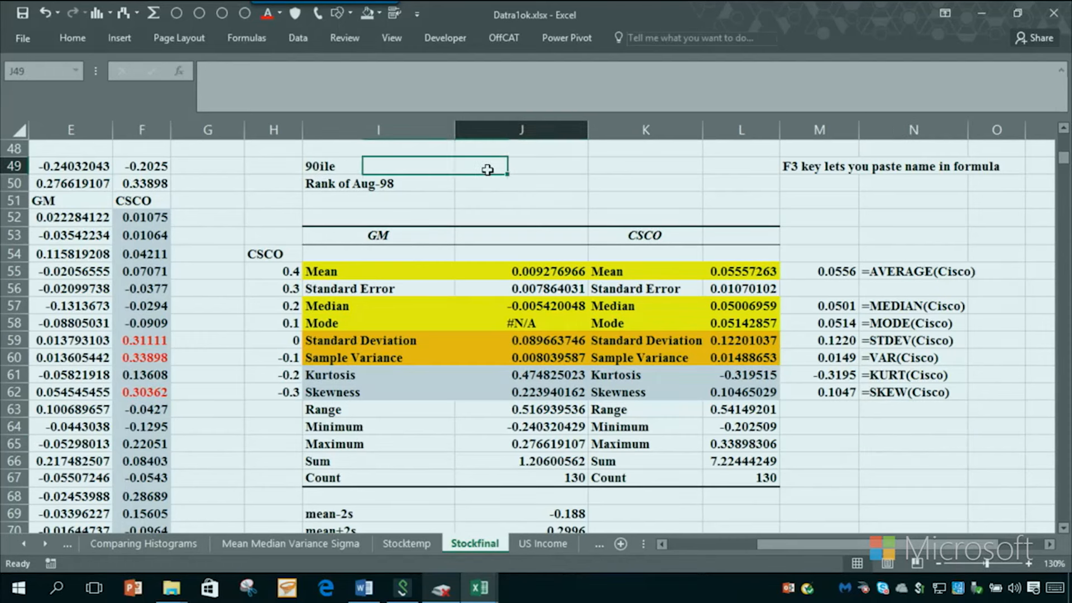
click(369, 168)
click(498, 166)
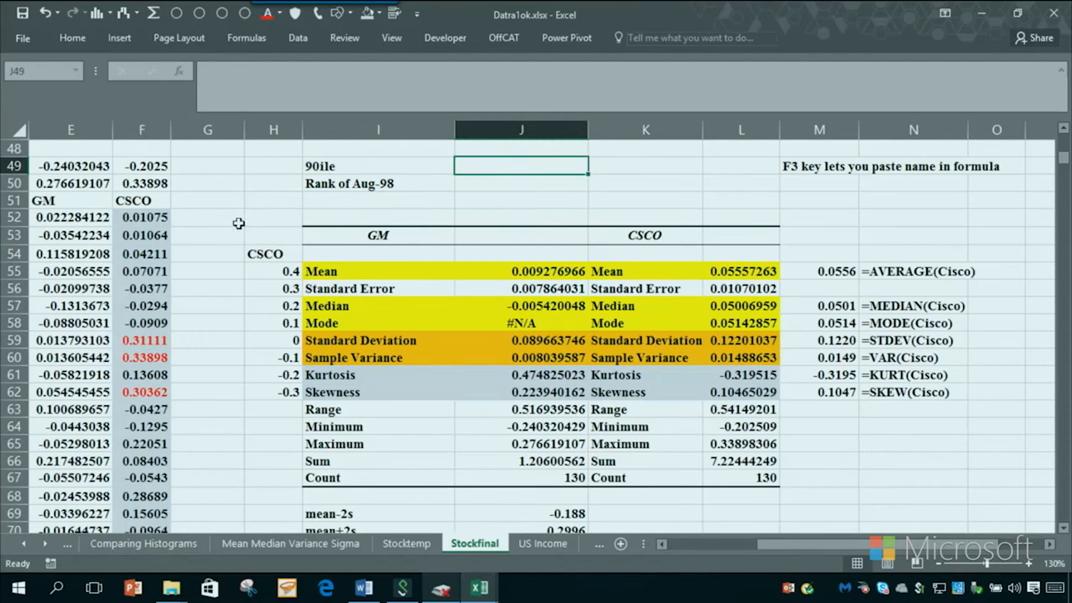
click(130, 219)
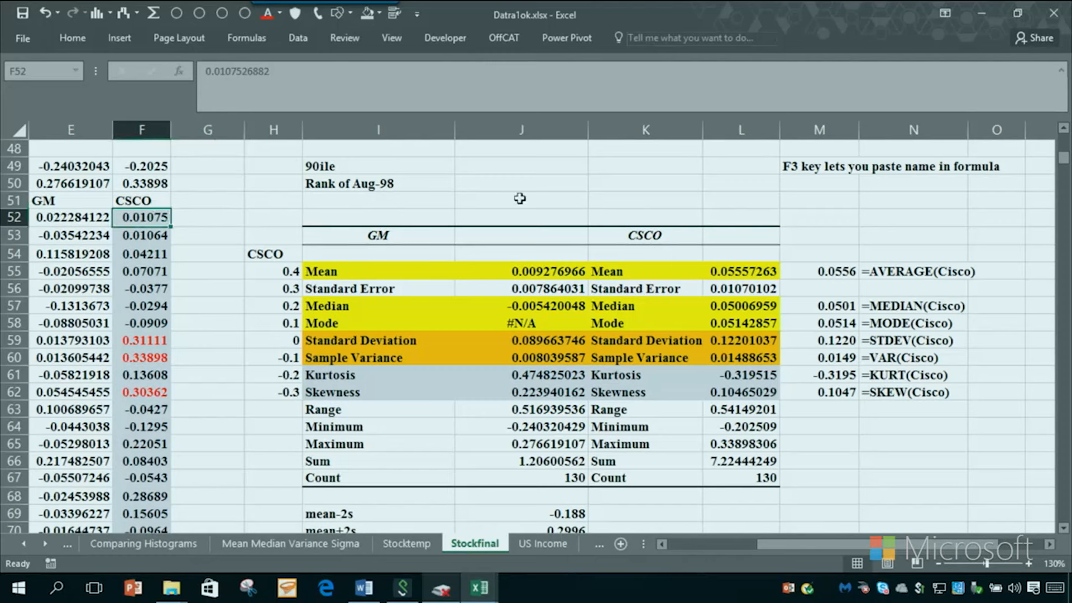
- Enter the note "9 of 10 months below 1 in 10 above" in K49 and widen column L so the note fits
click(616, 169)
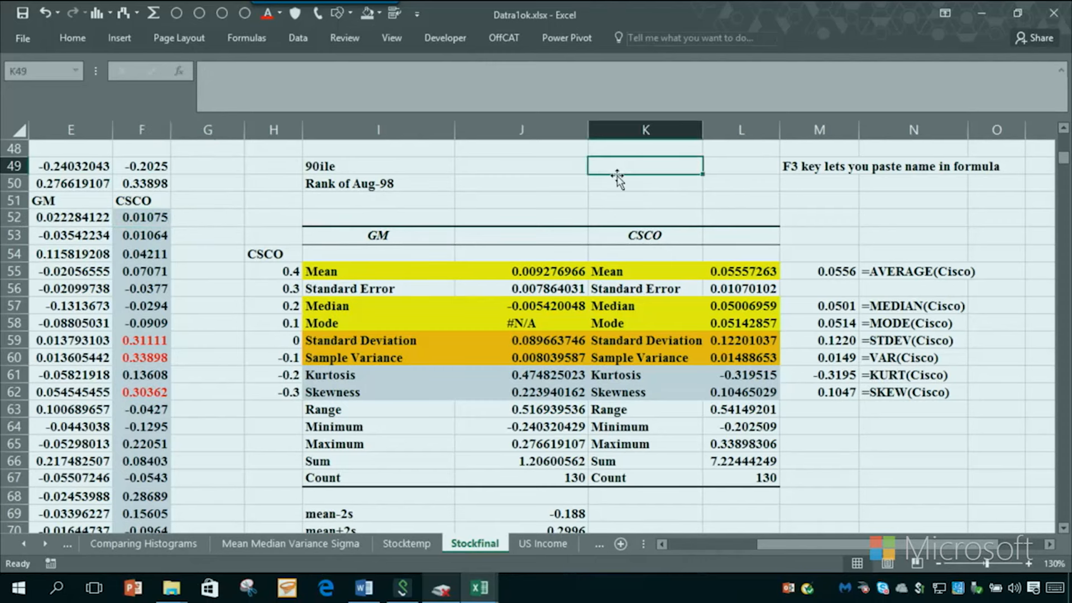
text(9 of 10 month)
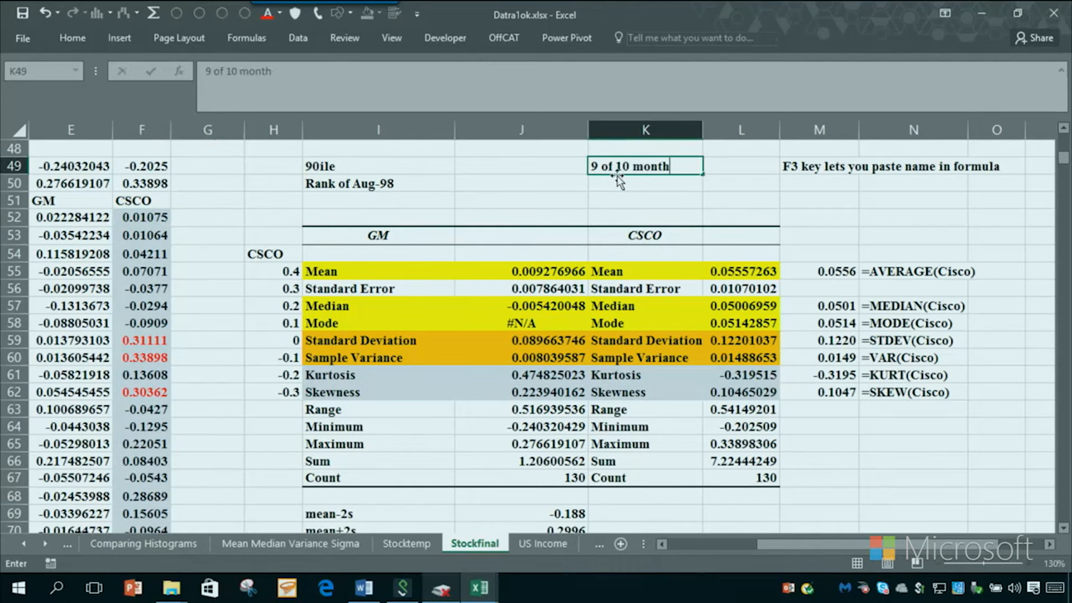
text(s below 1 in )
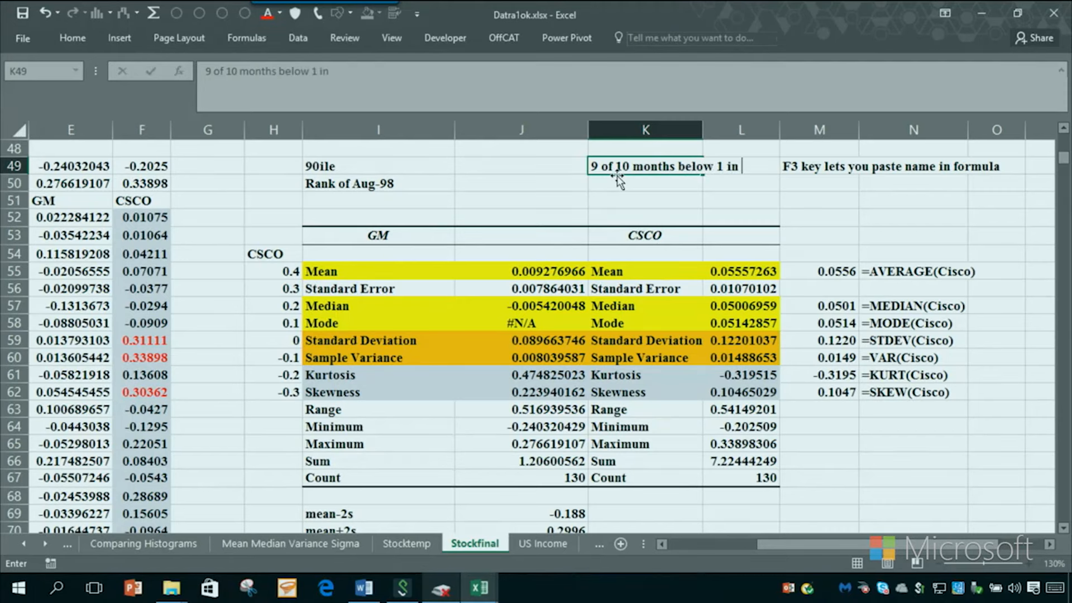
text(10 above)
key(Return)
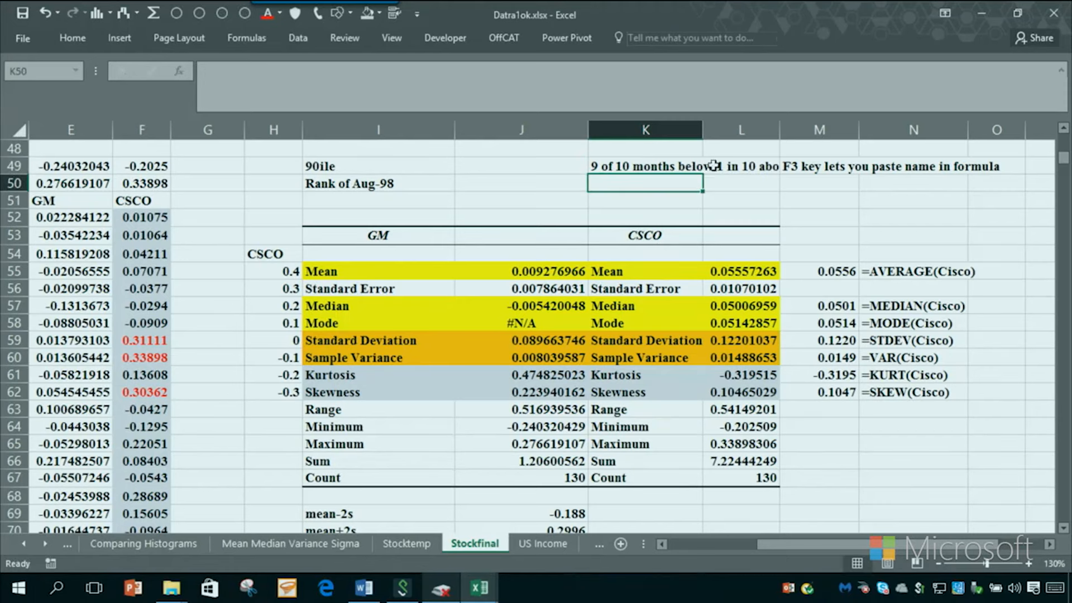
drag(780, 126, 829, 127)
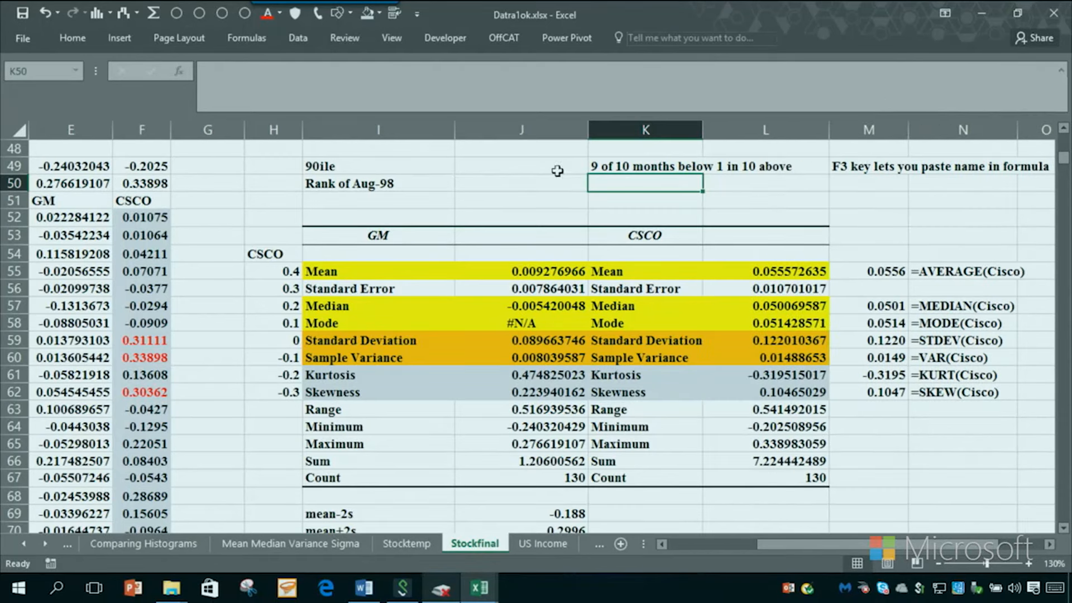
- Calculate the 90th percentile of the Cisco named range in J49 with the formula =PERCENTILE.EXC(Cisco,.9)
click(516, 170)
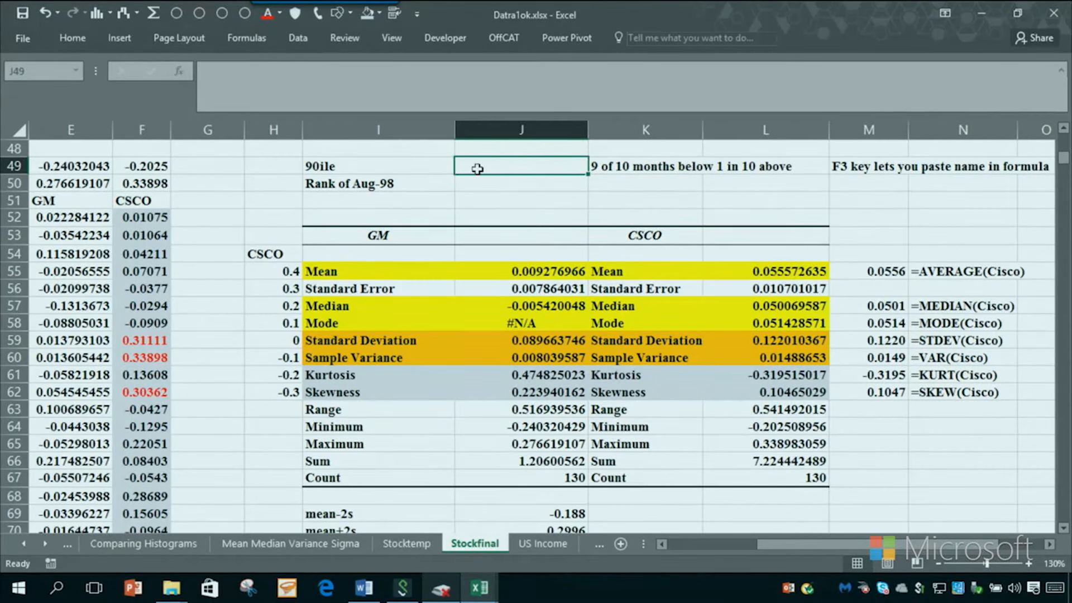
text(=per)
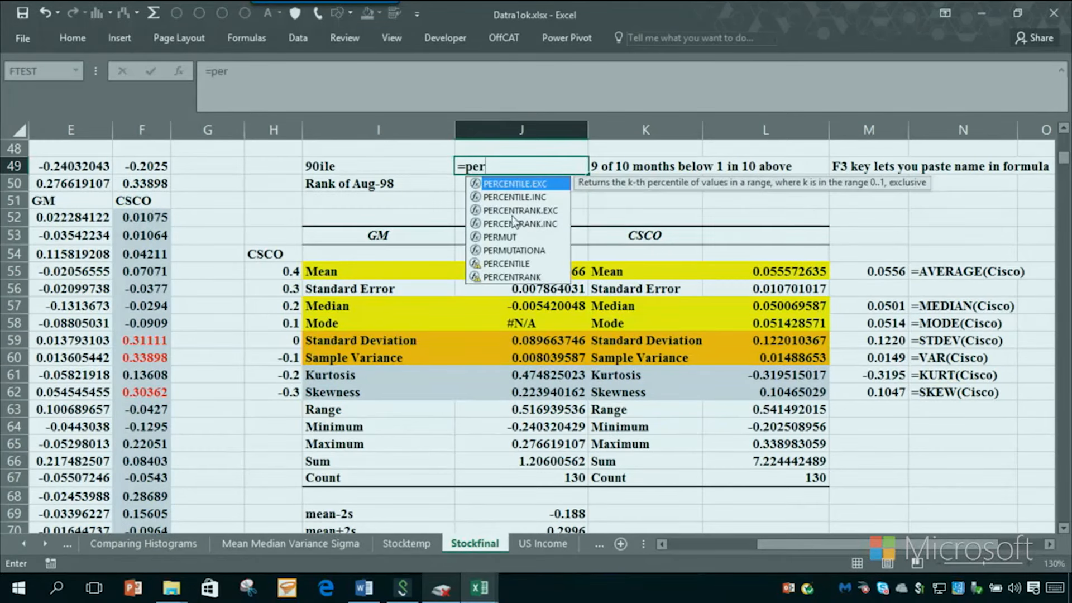
double_click(512, 185)
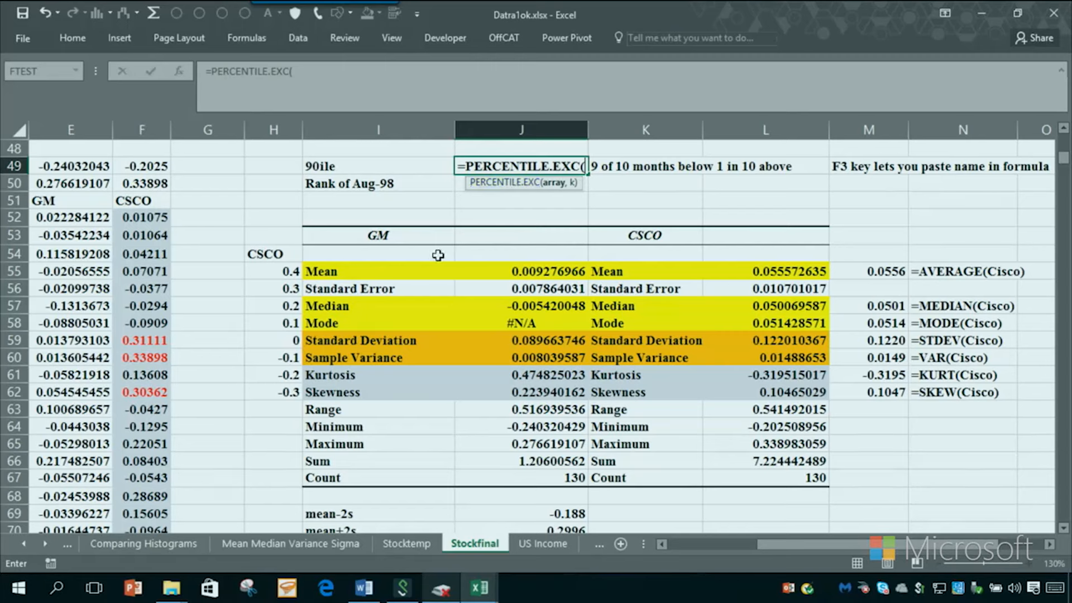
key(F3)
key(Return)
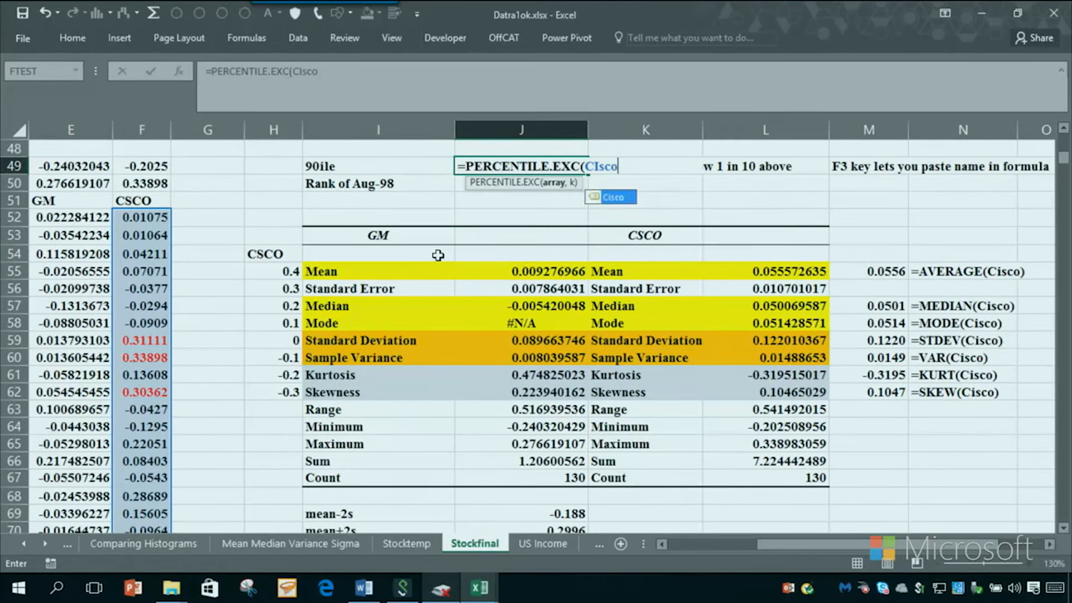
text(,.9)
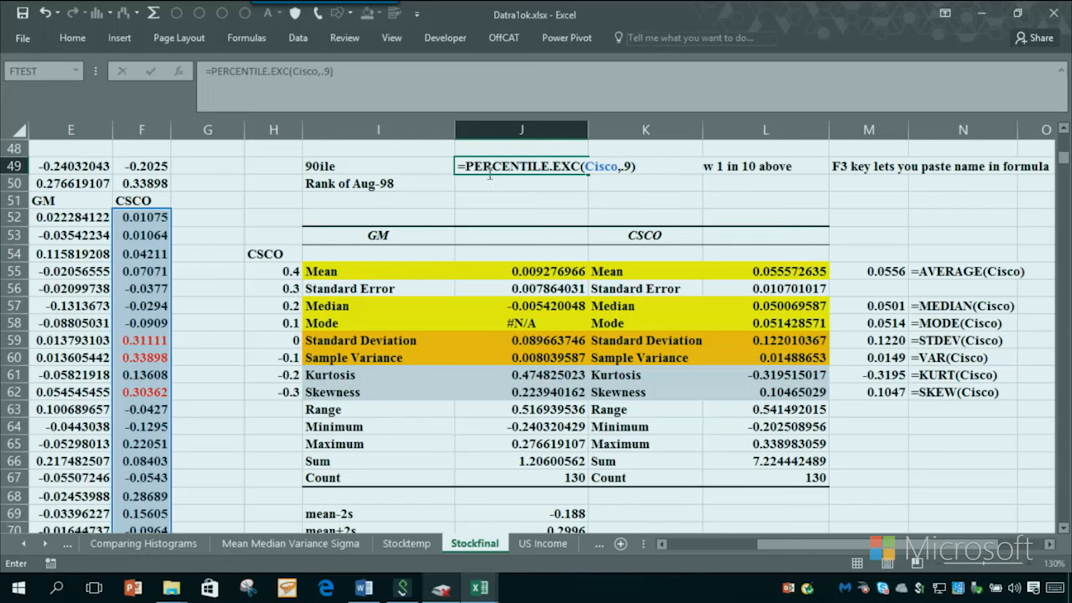
key(Return)
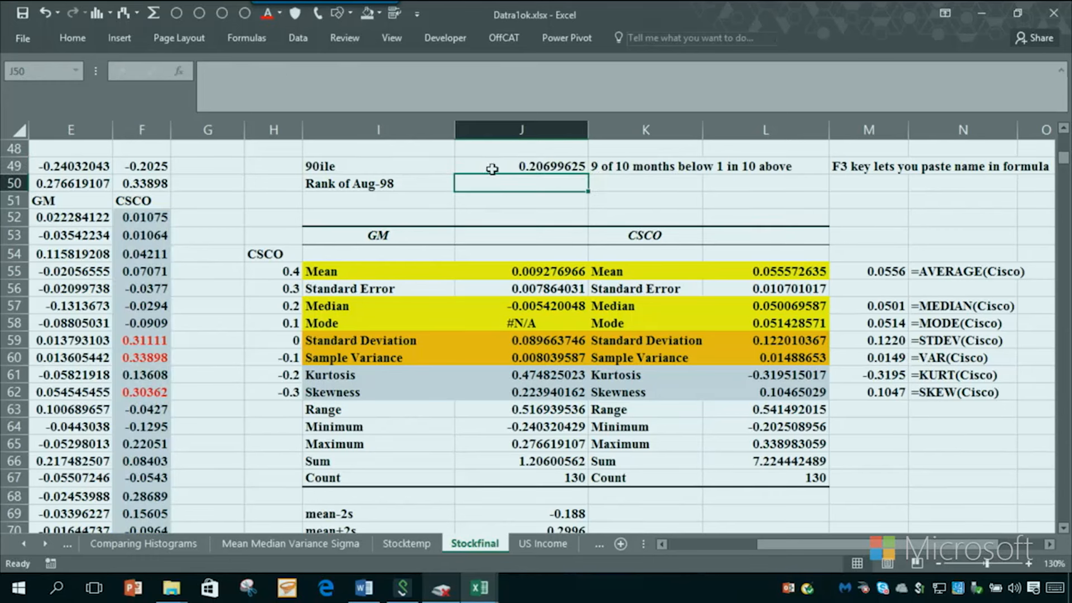
click(496, 170)
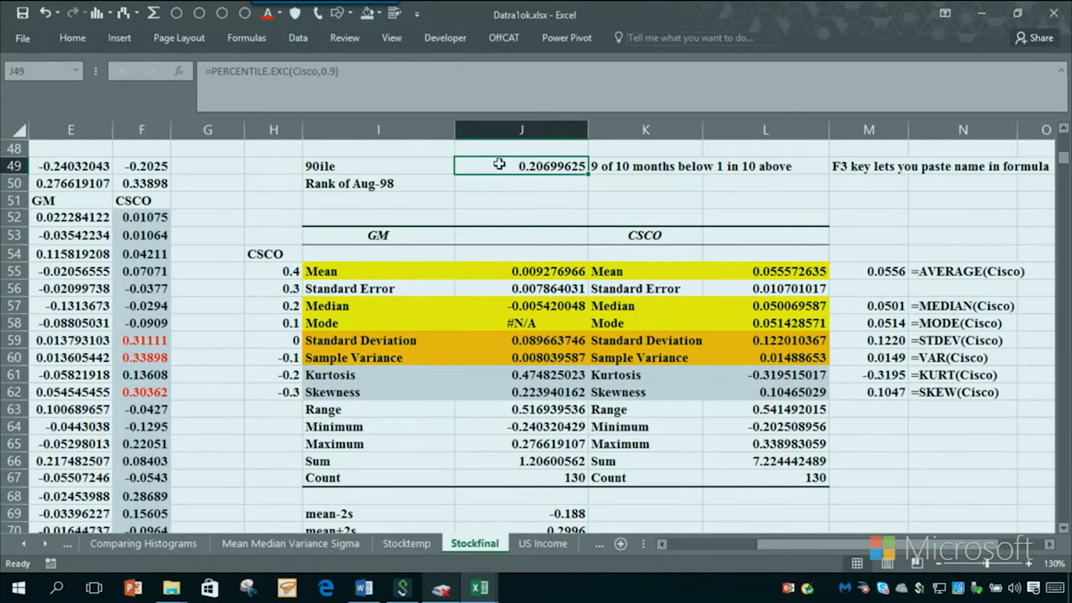
click(493, 185)
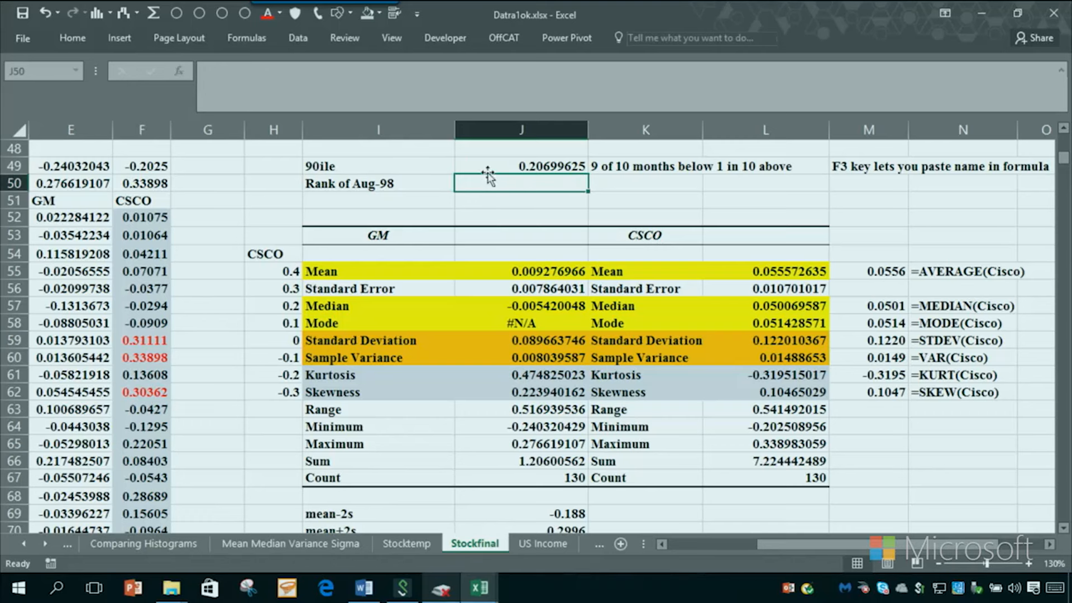
click(487, 166)
click(487, 183)
click(487, 171)
click(487, 184)
click(489, 166)
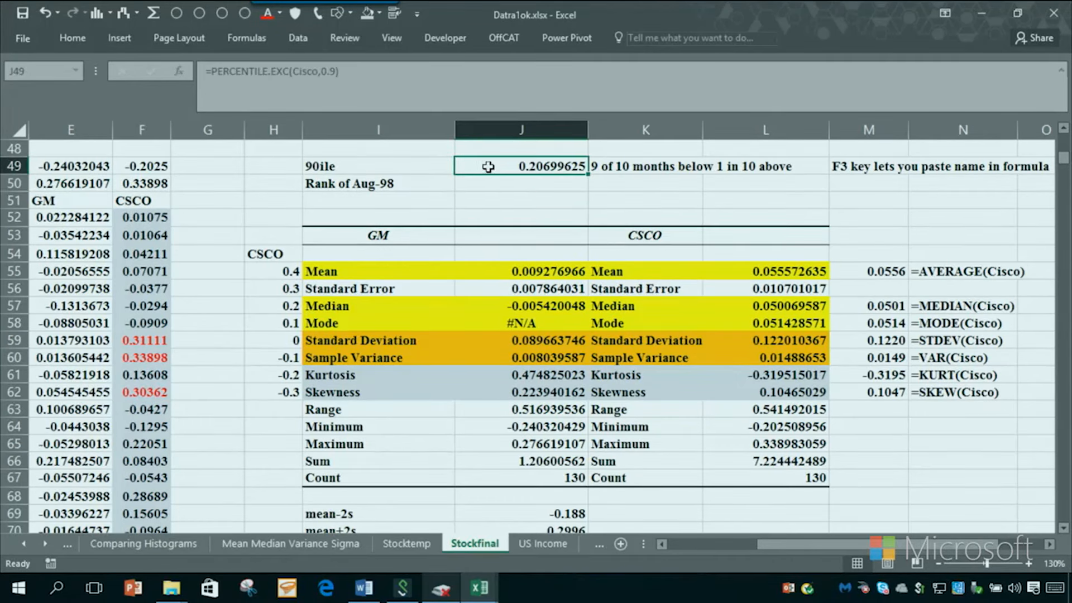
click(492, 180)
click(491, 166)
click(491, 182)
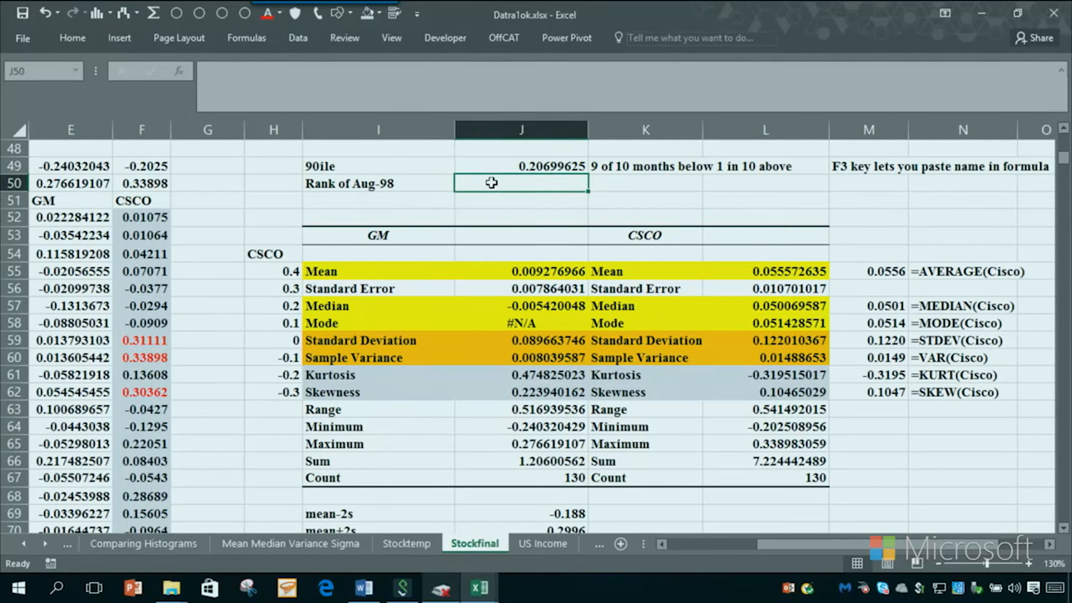
- Locate the Aug-98 CSCO return in column F and record its cell in G50 with the note "row F153"
click(111, 275)
click(159, 284)
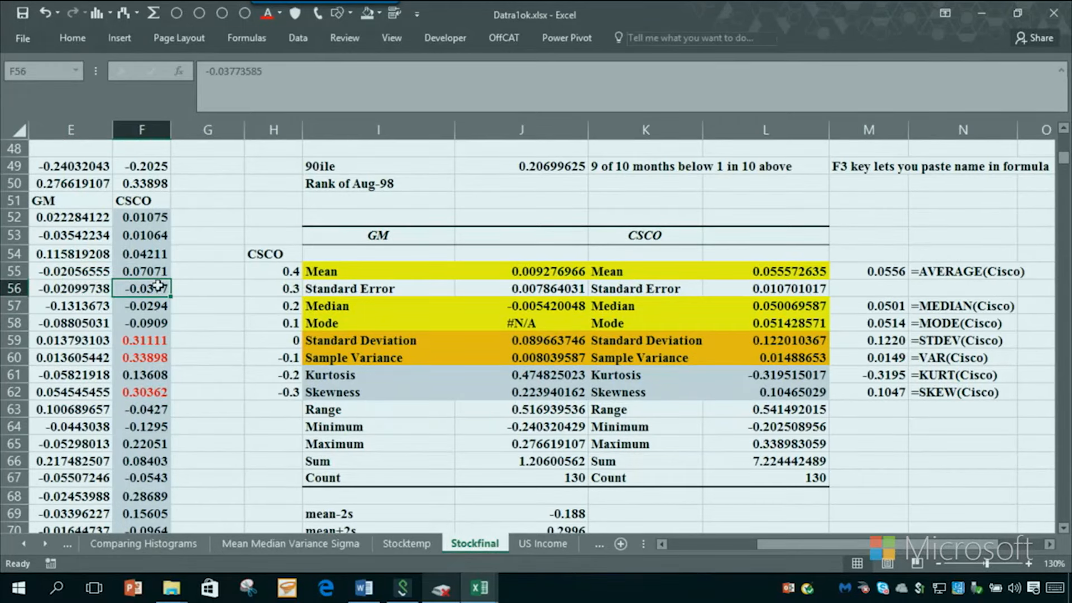
key(ctrl+shift+Down)
scroll(159, 280, up, 2)
scroll(158, 276, up, 1)
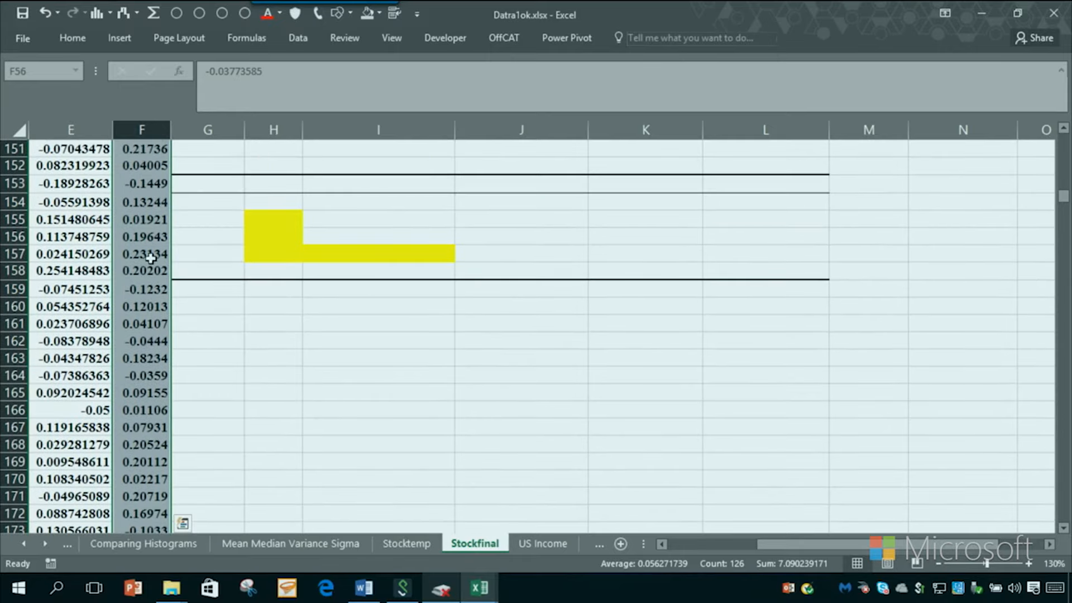
click(142, 184)
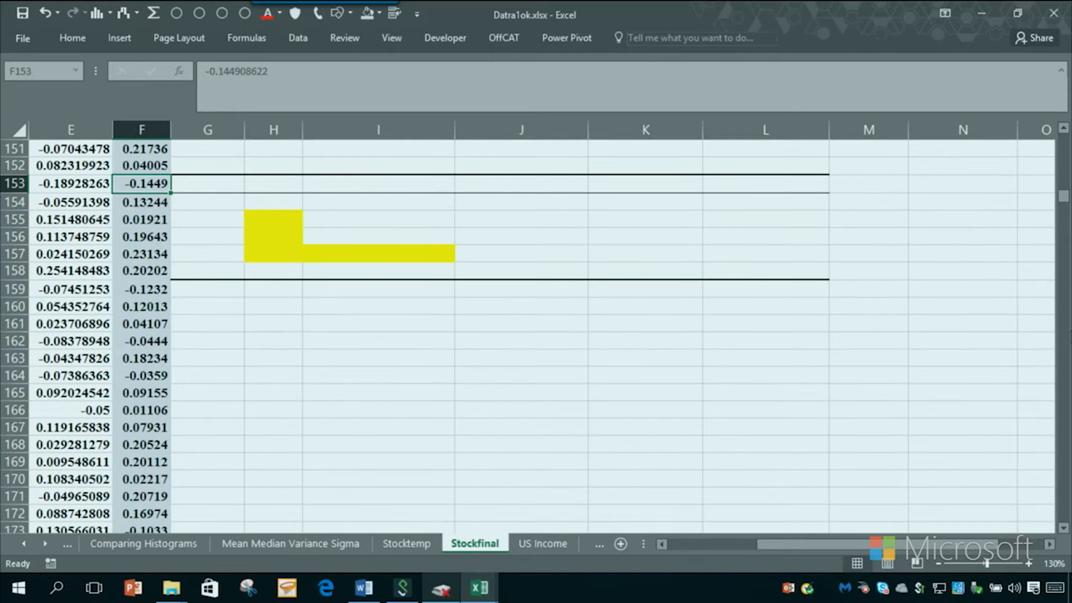
drag(1064, 211, 1064, 150)
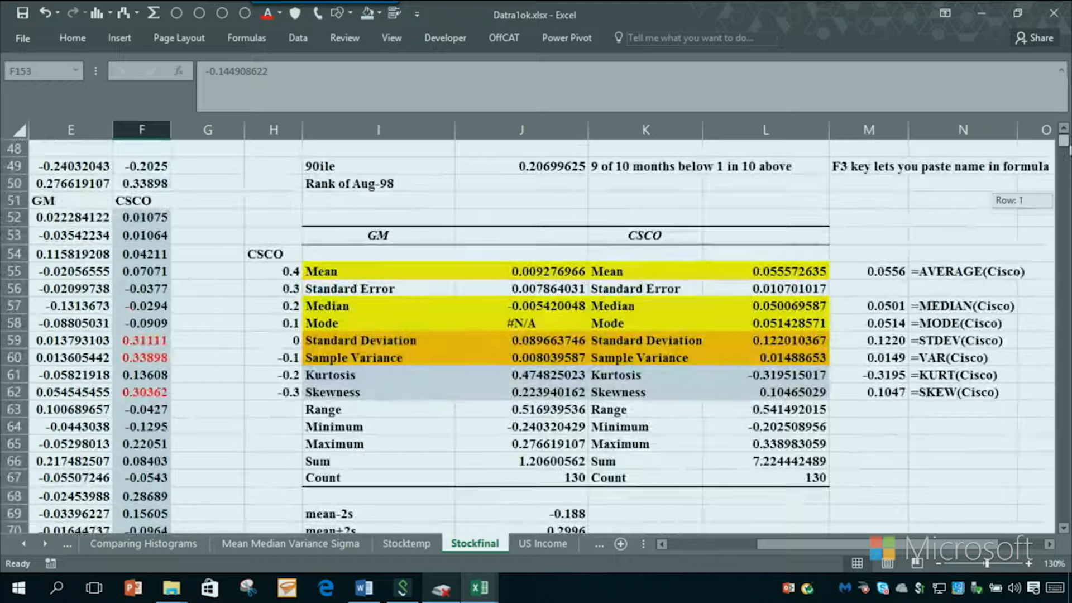
click(235, 184)
text(row)
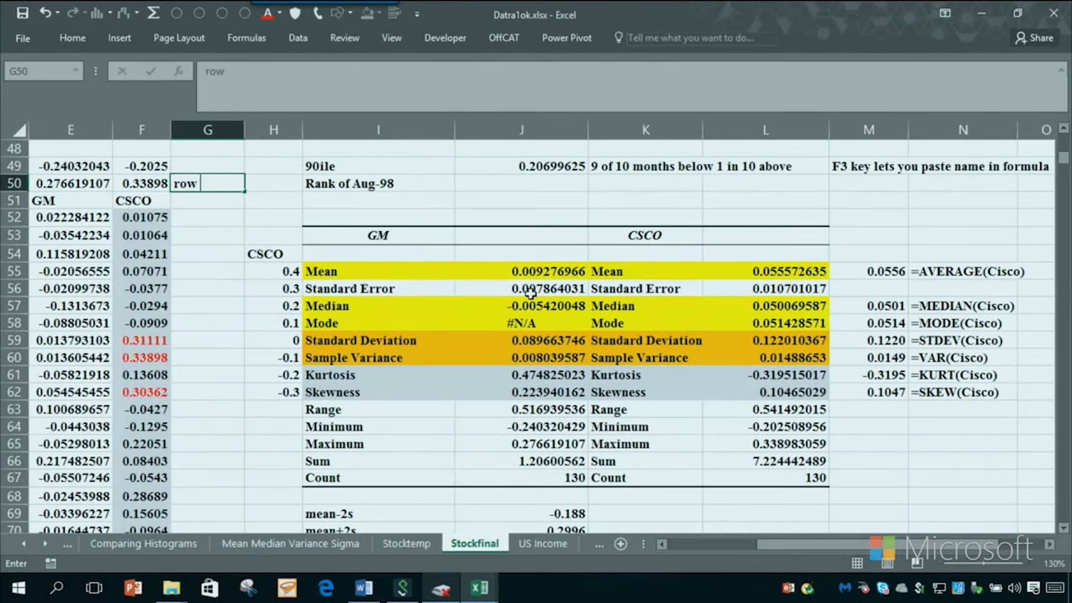
text( F153)
key(Return)
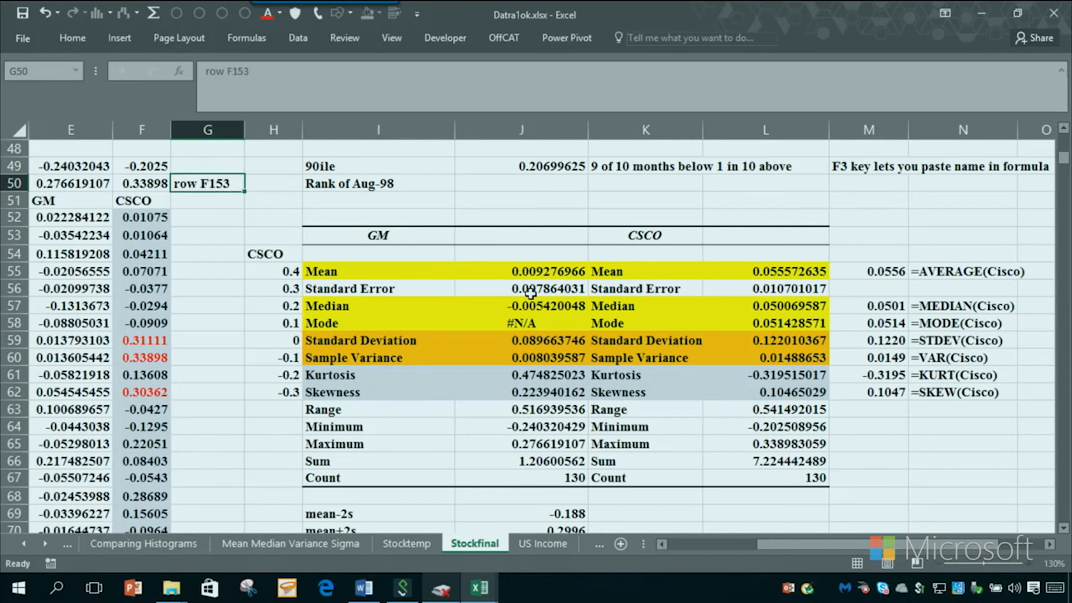
- Show the 90th percentile formula in K48 with a FORMULATEXT formula that refers to J49
click(501, 185)
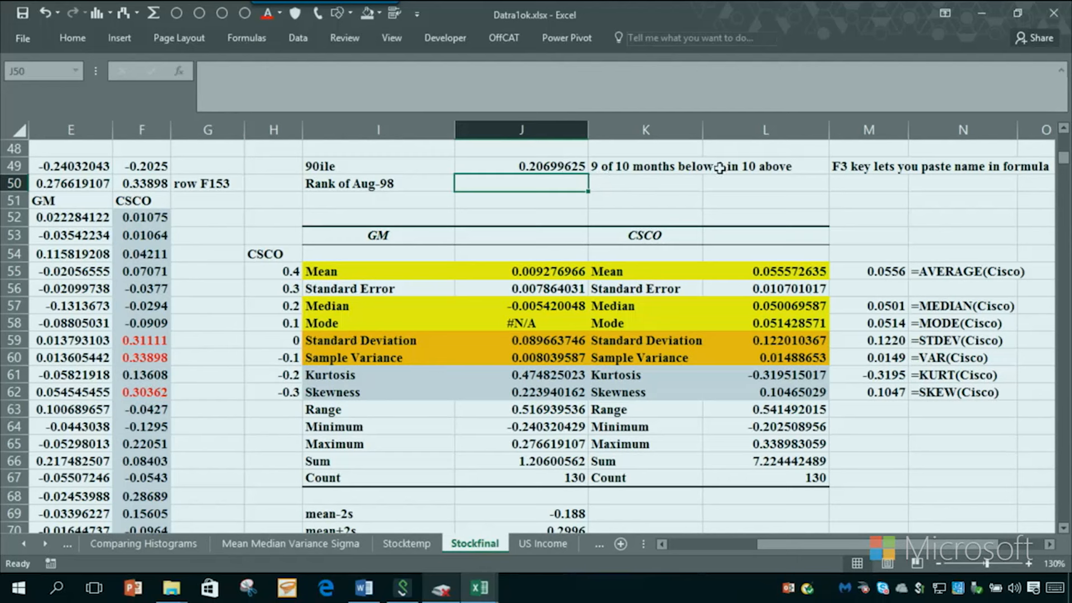
click(639, 151)
text(=form)
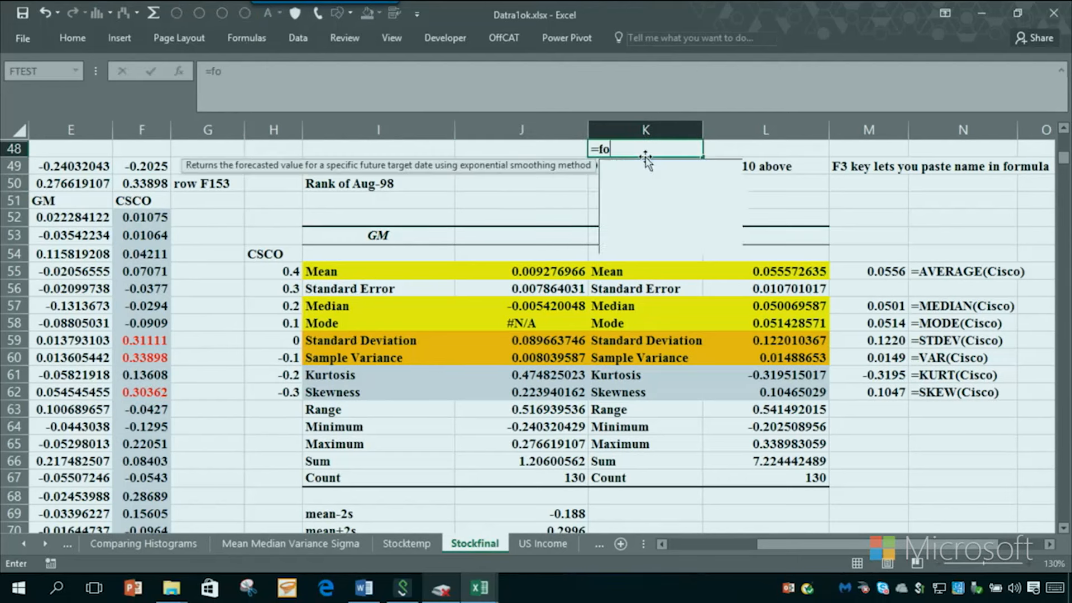
double_click(643, 168)
click(546, 168)
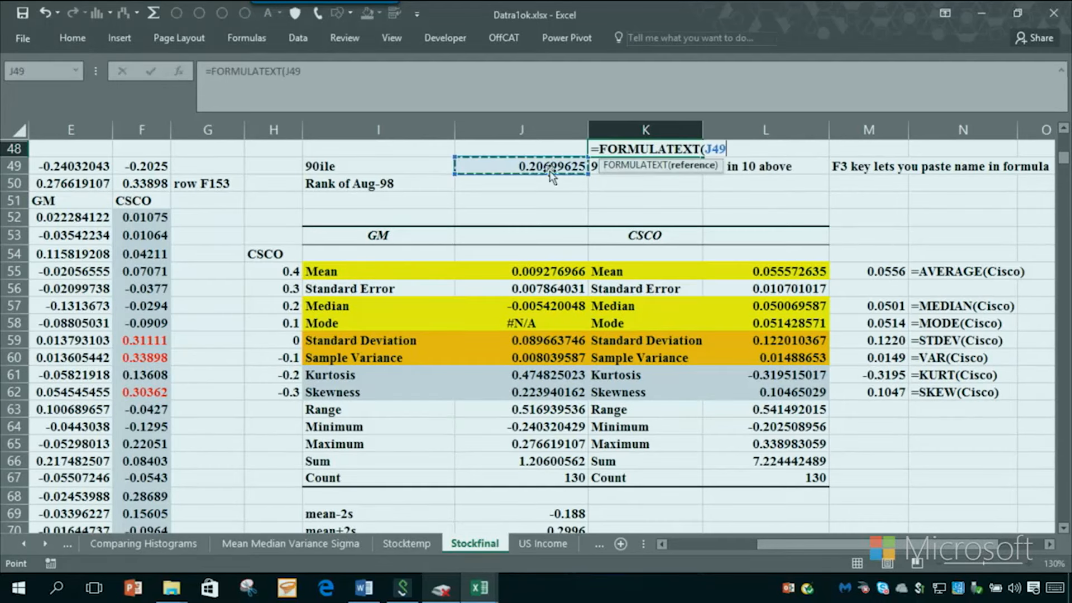
key(Return)
- Calculate the percent rank of the Aug-98 return in J50 with the formula =PERCENTRANK.EXC(Cisco,F153)
click(524, 186)
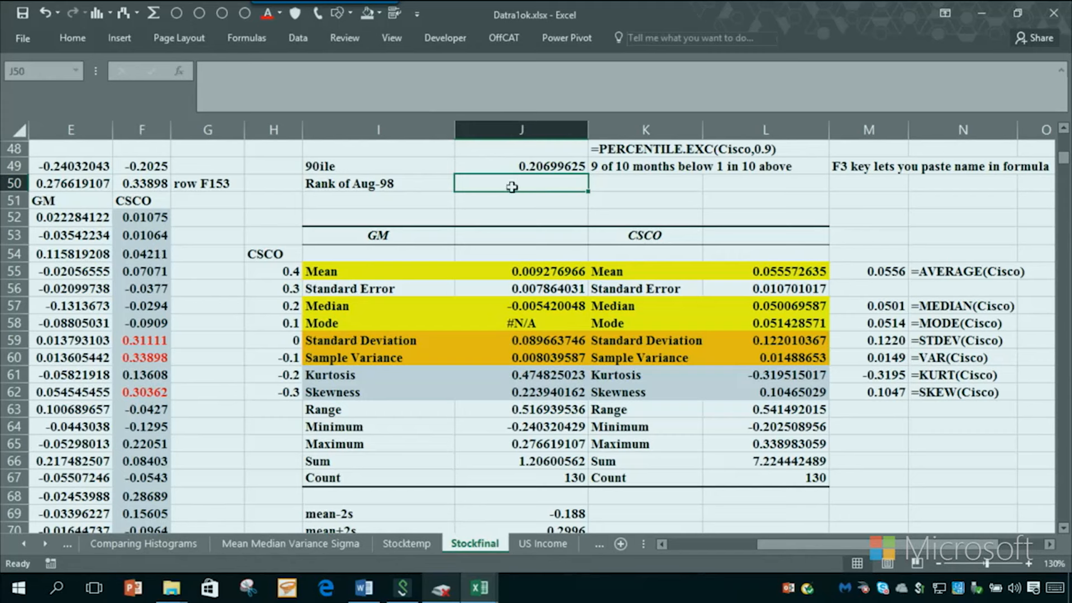
text(=per)
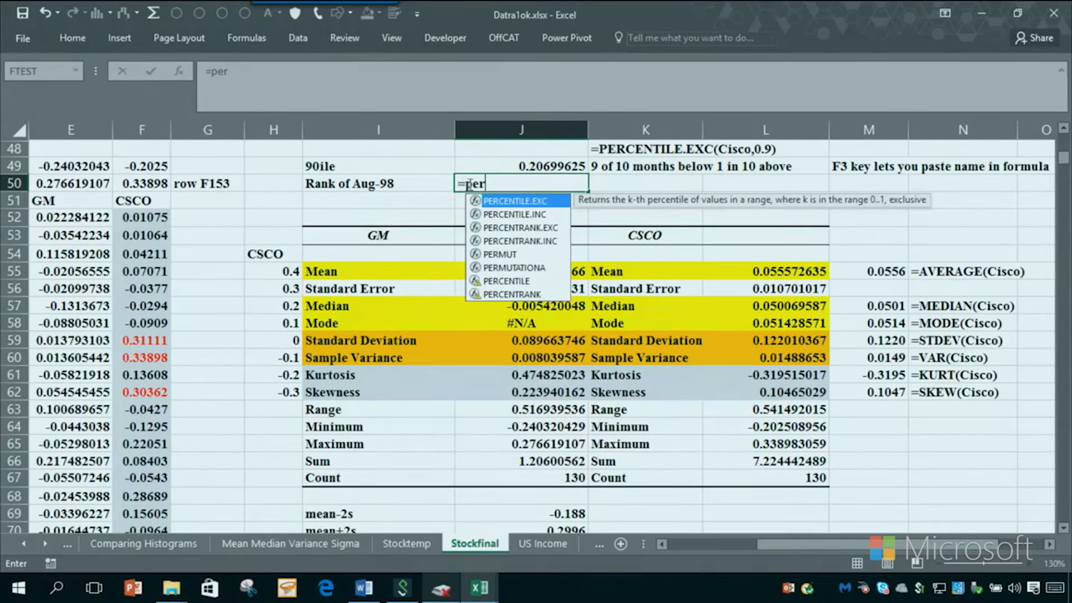
double_click(508, 232)
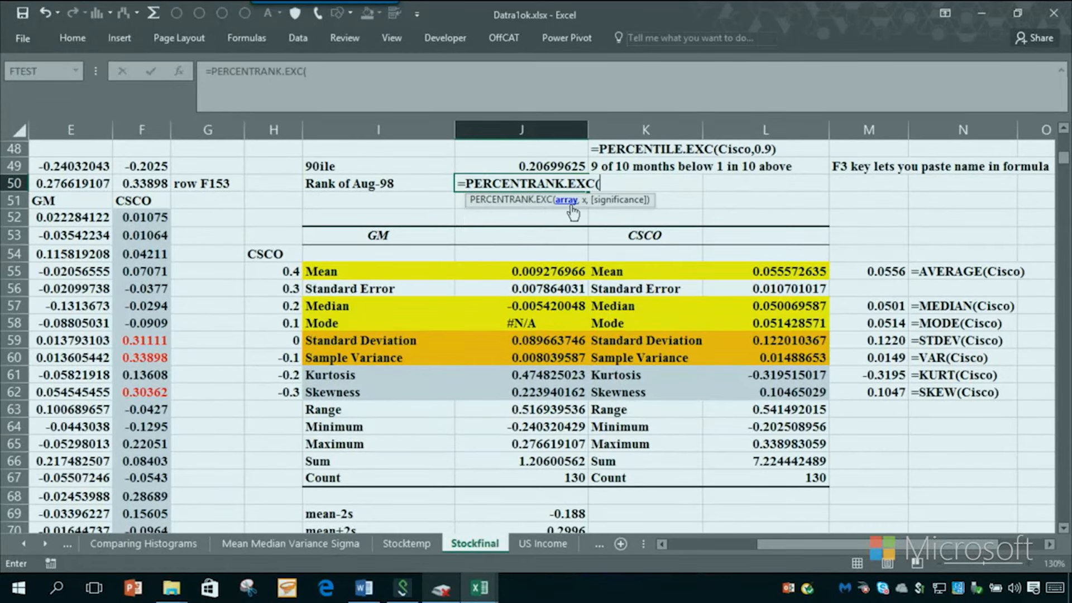
key(F3)
key(Return)
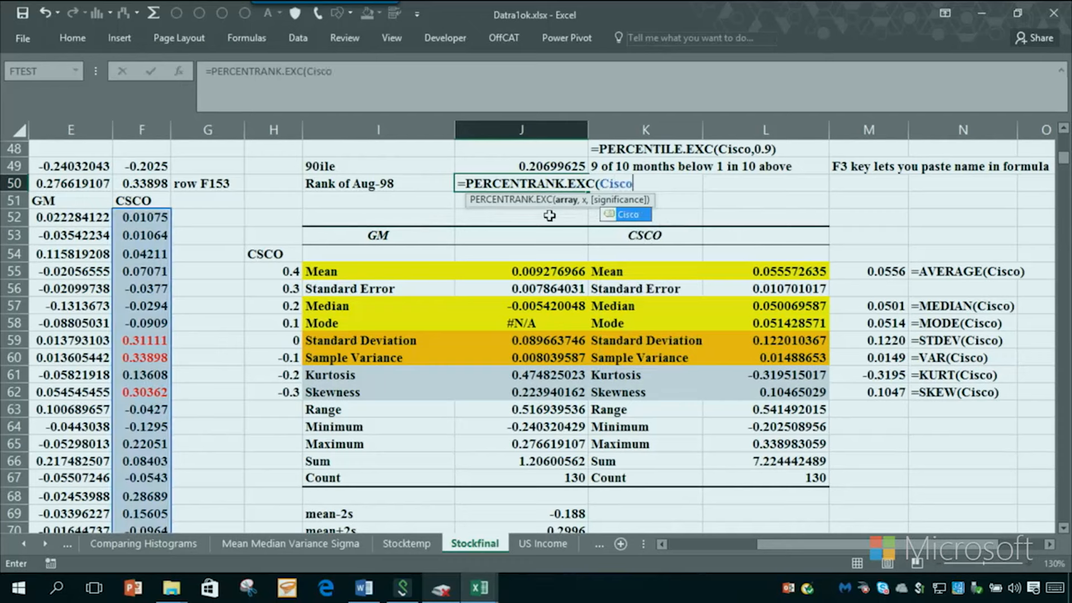
text(,F153)
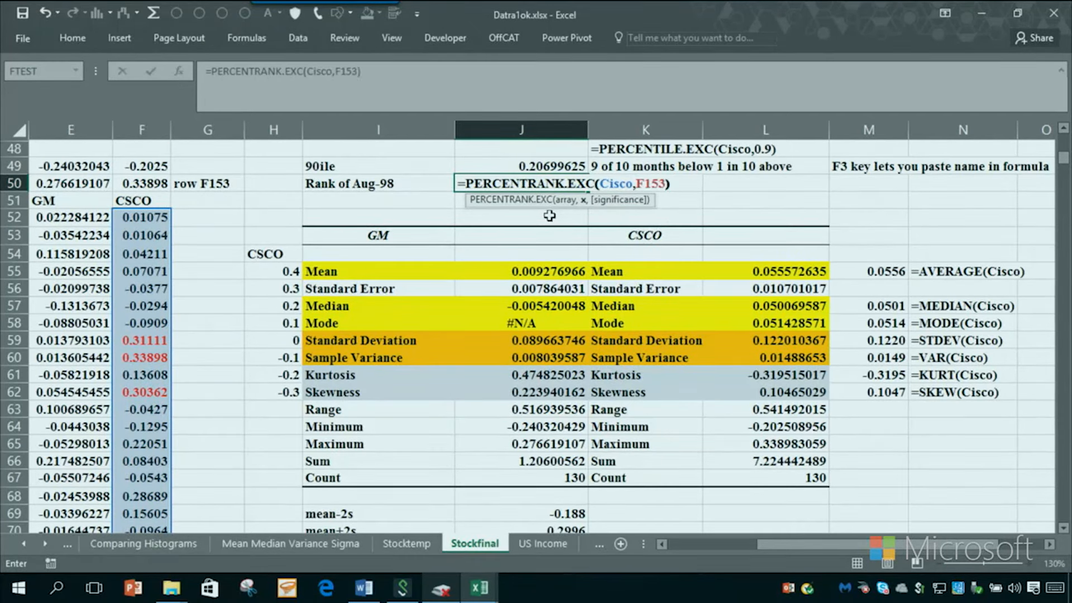
text())
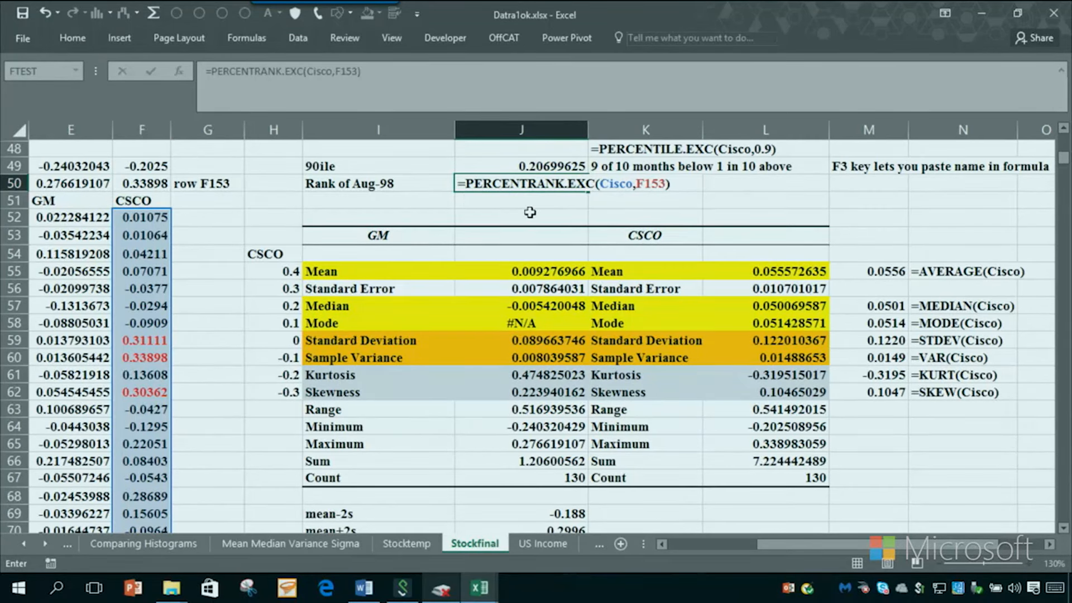
key(Return)
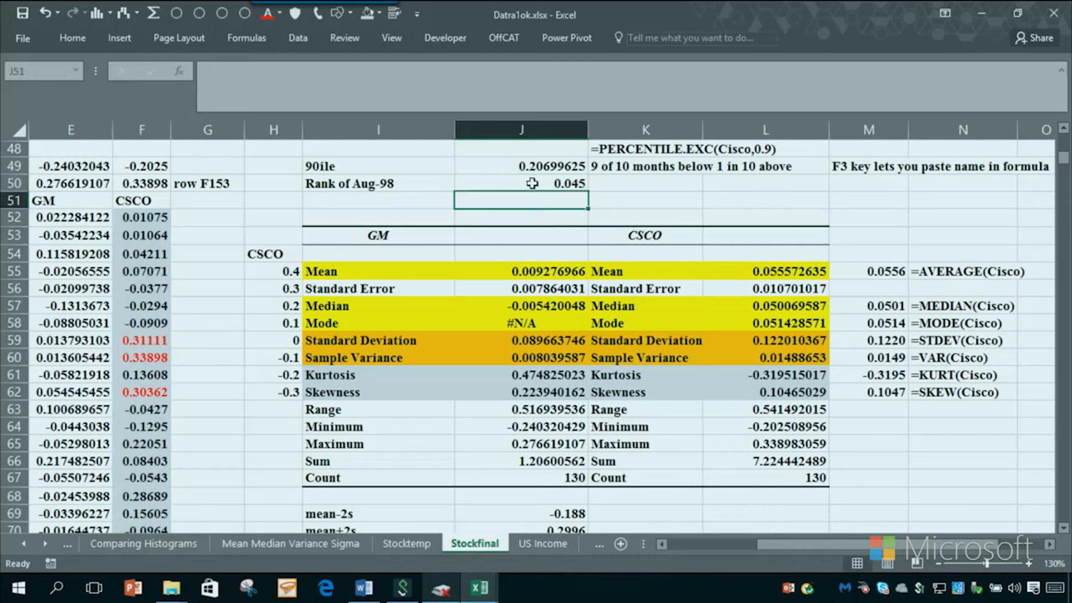
- Show the percent rank formula in K50 with a FORMULATEXT formula that refers to J50
click(534, 184)
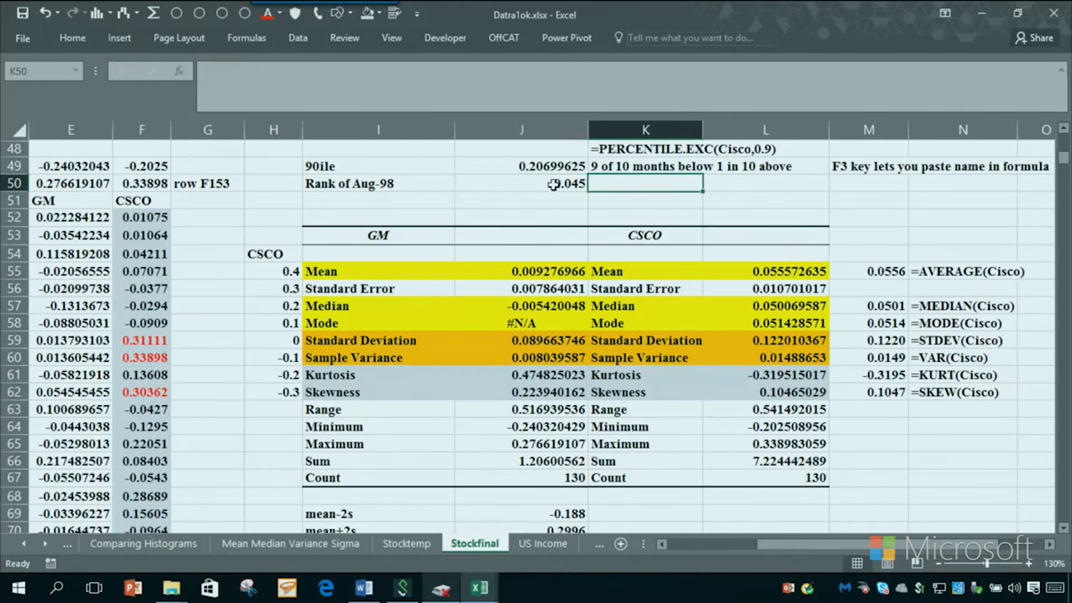
click(625, 185)
text(=form)
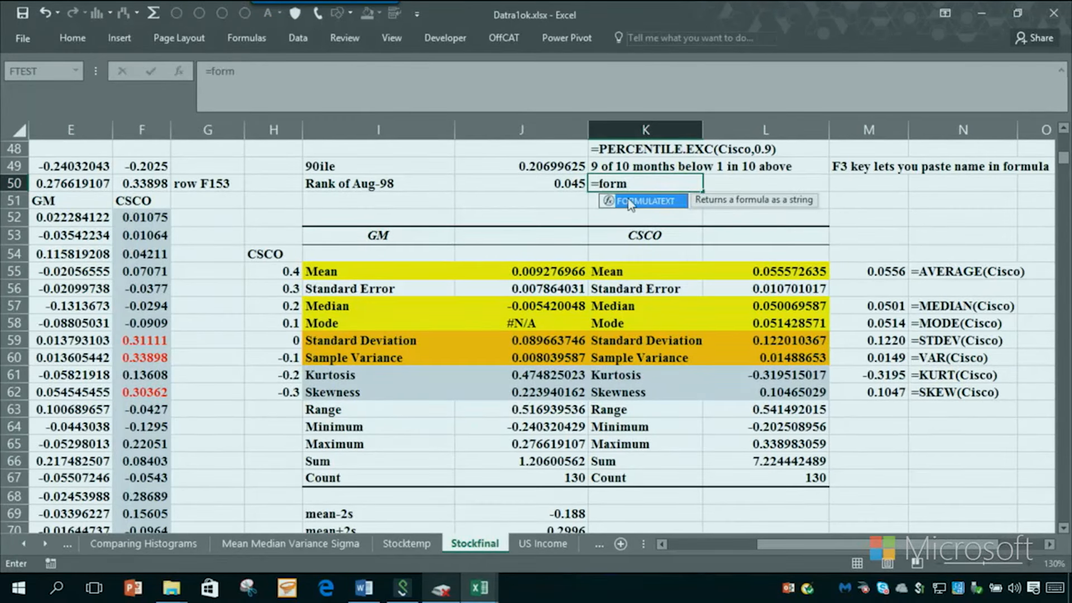
double_click(630, 202)
click(520, 190)
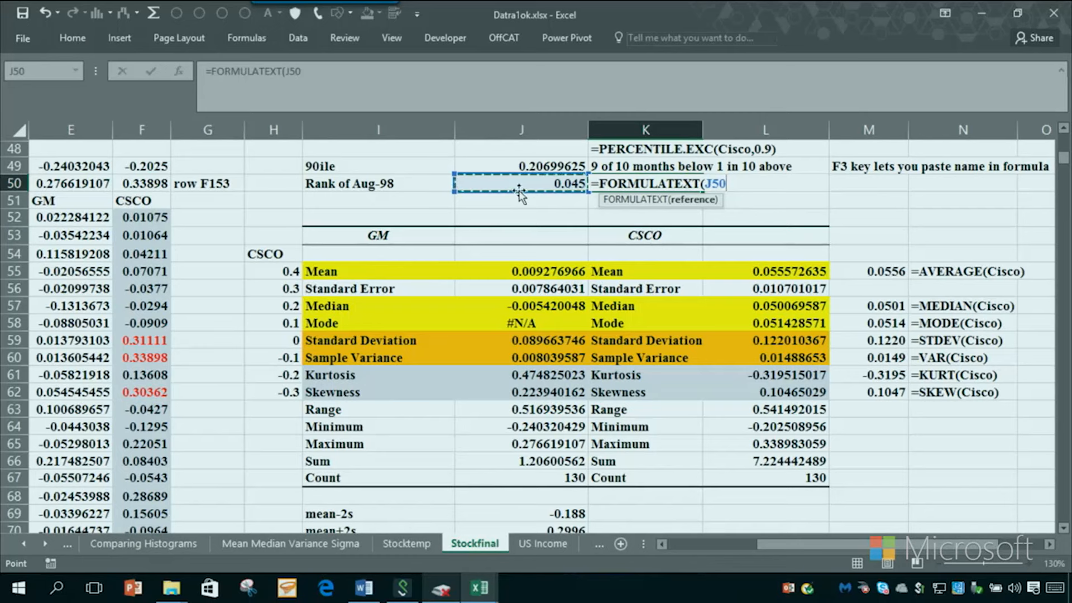
key(Return)
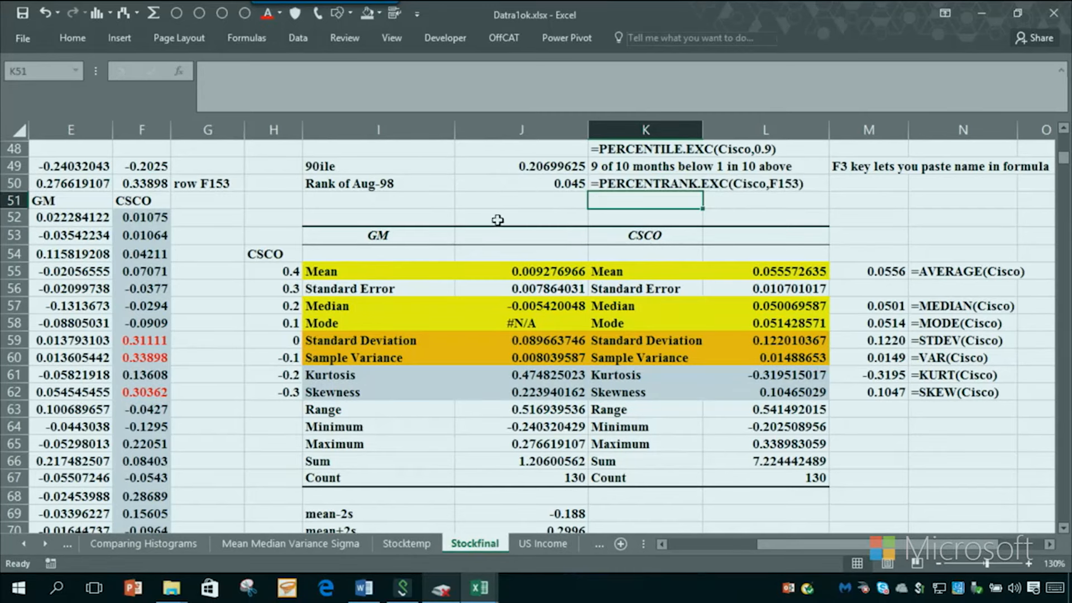
- Try to enter the note "PERCENTILE RETURNS A VALUE FROM DATA SET" in J51
click(784, 200)
click(510, 203)
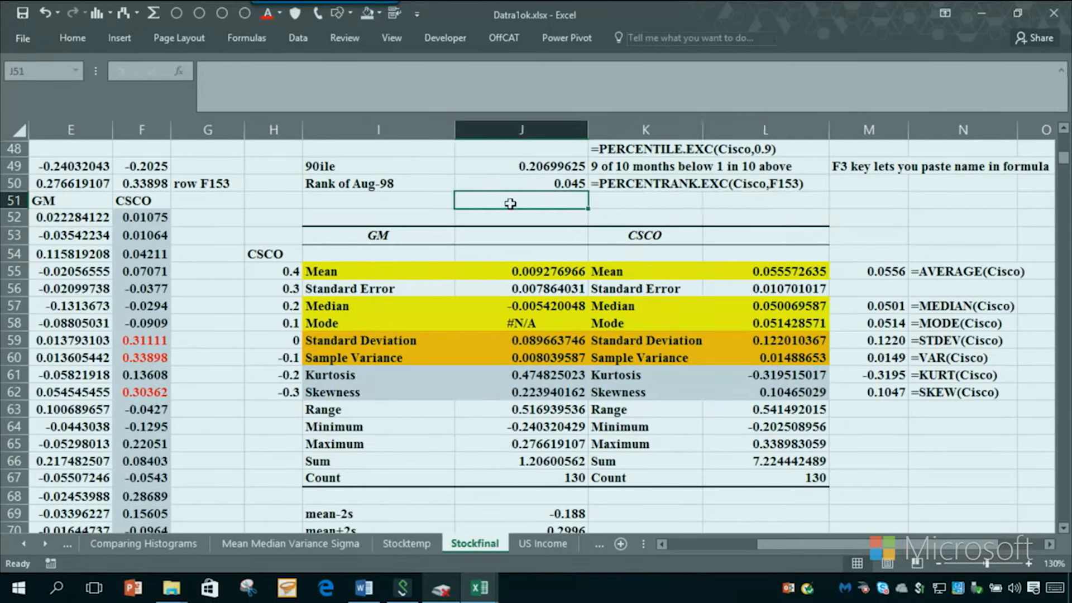
text(per)
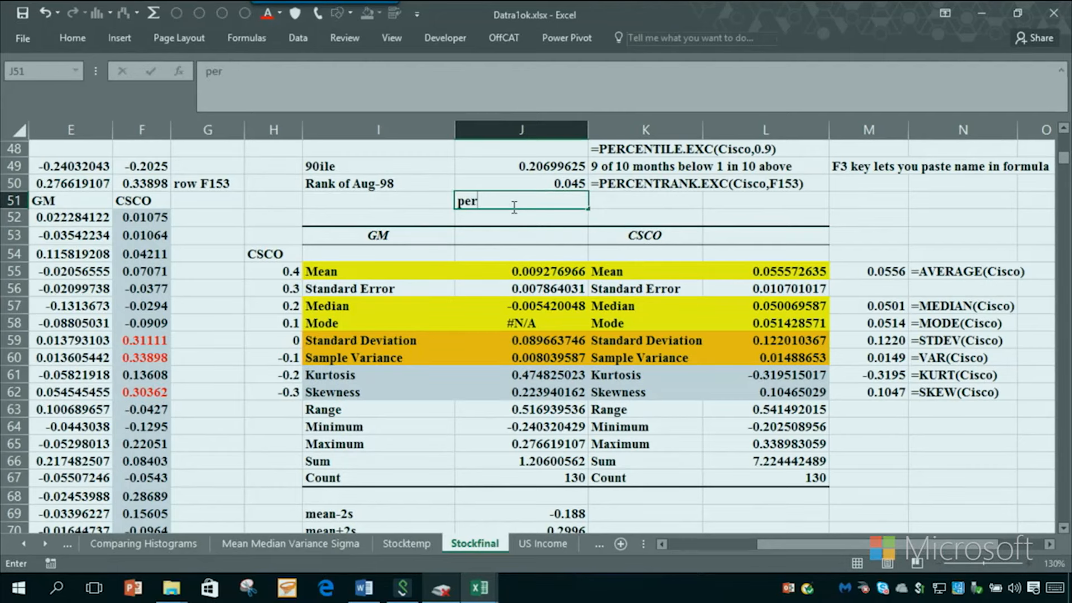
text(PERCENTILE RETURNS A VALUE FROM DATA)
key(BackSpace)
key(BackSpace)
key(BackSpace)
key(BackSpace)
key(BackSpace)
key(BackSpace)
text(M DAA)
key(BackSpace)
key(BackSpace)
text(TA SET)
key(Return)
- Enter the note "PERCENTRANK RETURNS A PROBABILITY" in J52
text(PERCENTRAN)
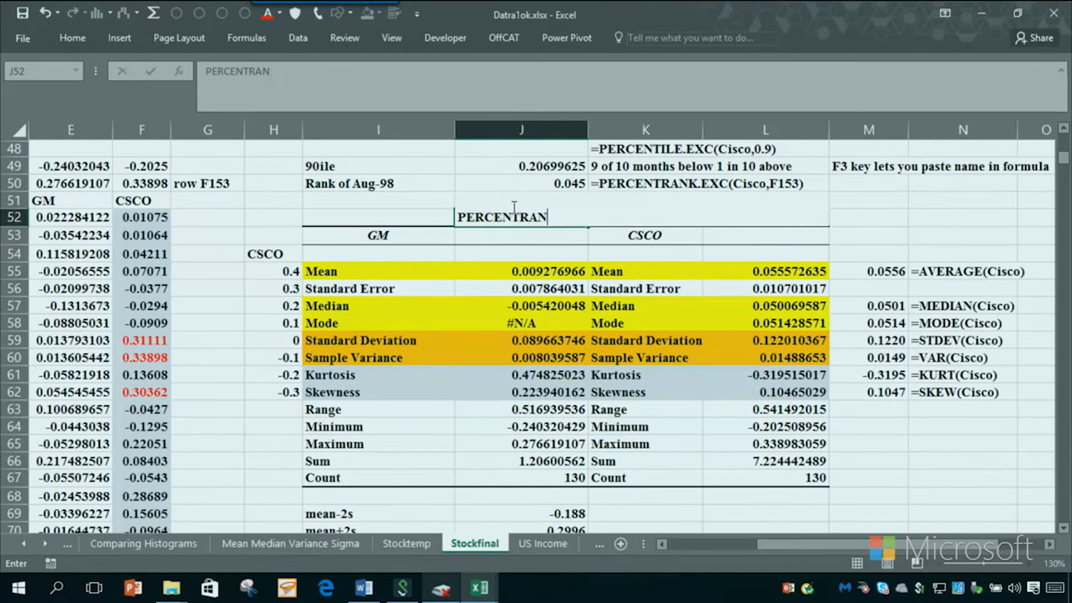
text(L RETURNS A )
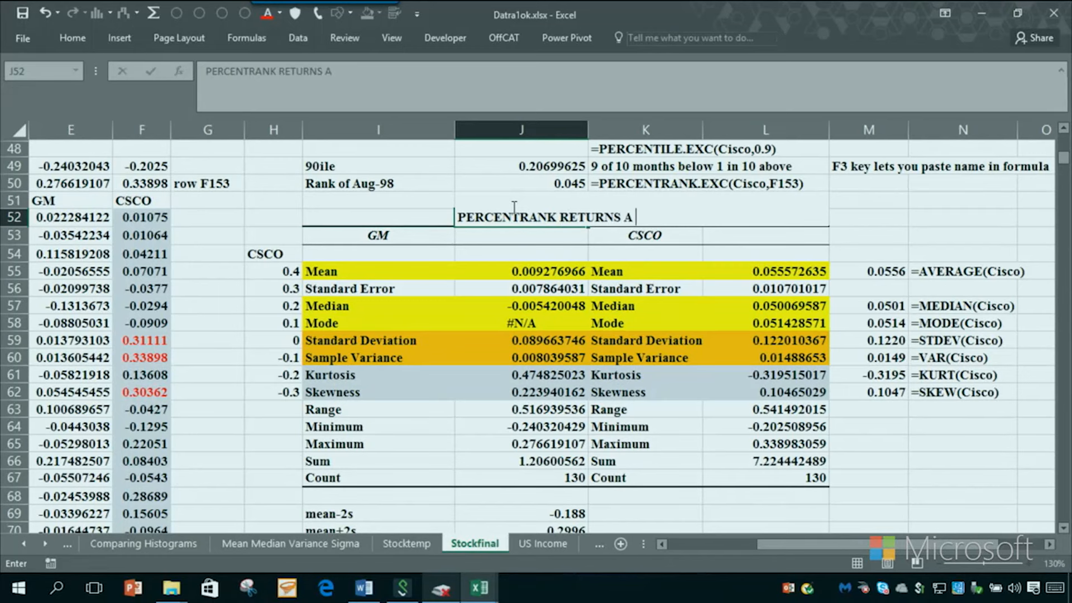
text(PROBABILITYT)
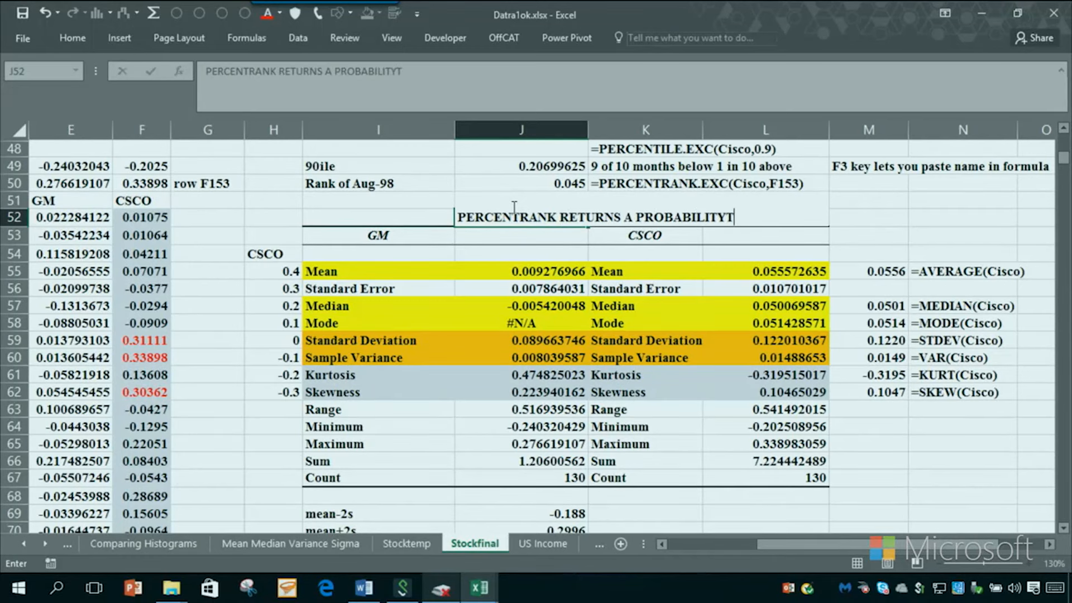
key(BackSpace)
key(Return)
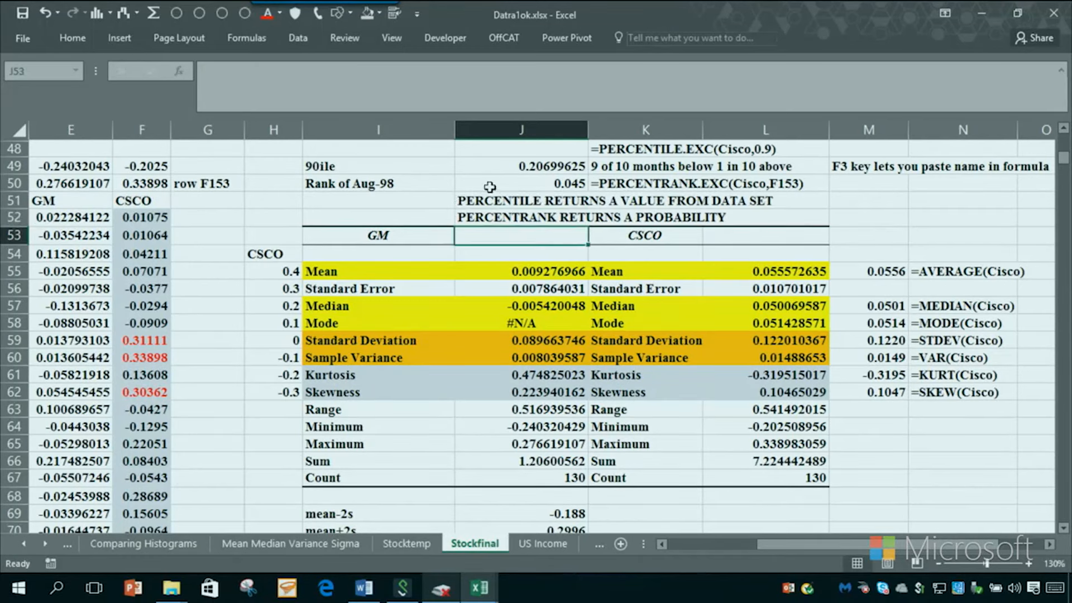
- Format the 90th percentile result in J49 as a percentage with 2 decimal places
click(490, 187)
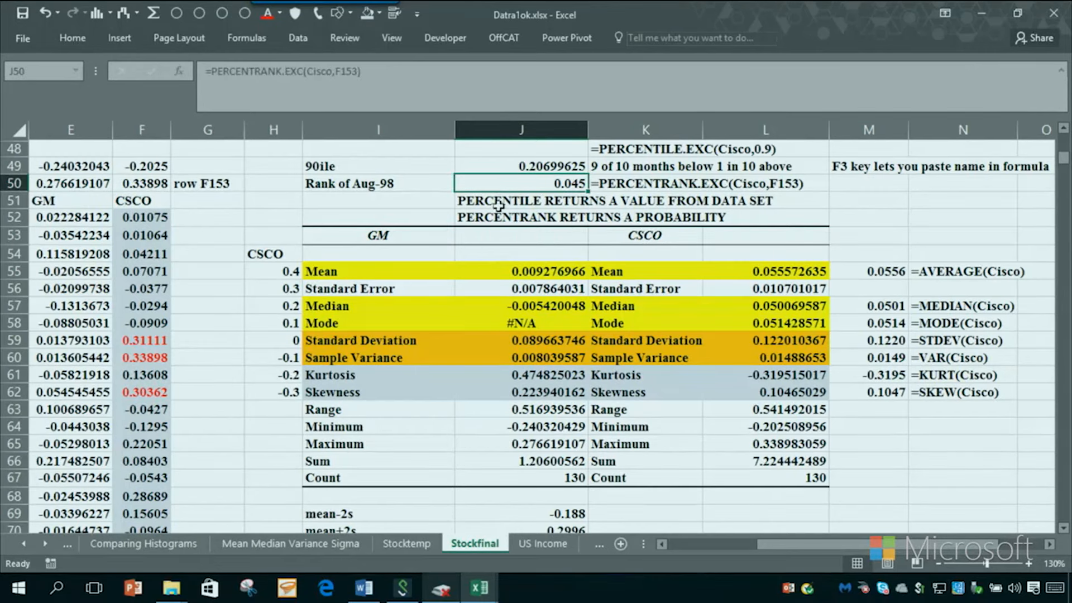
click(496, 201)
click(492, 165)
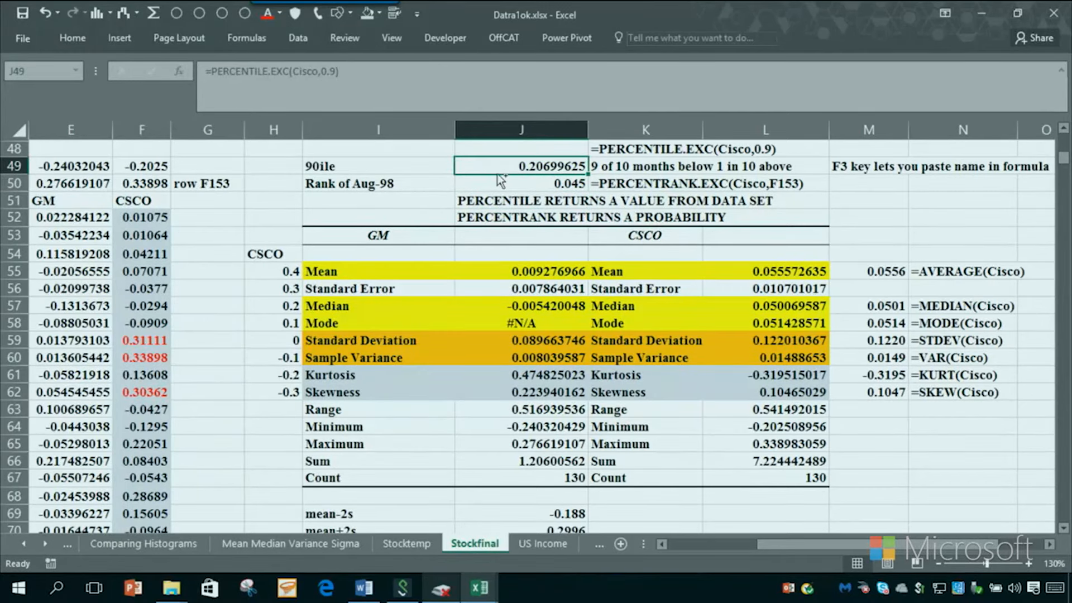
key(ctrl+1)
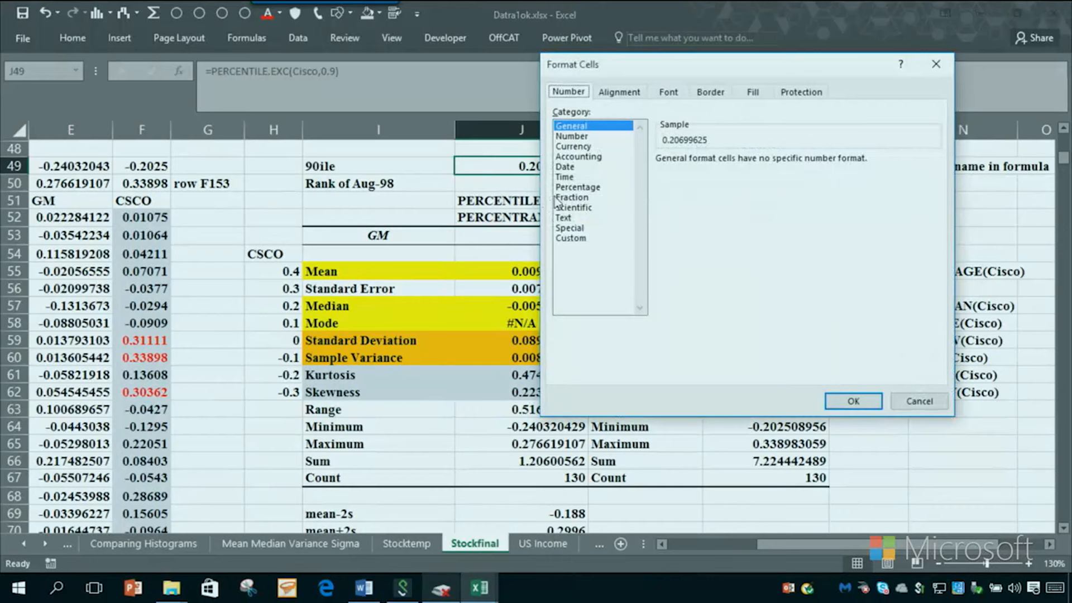
click(575, 187)
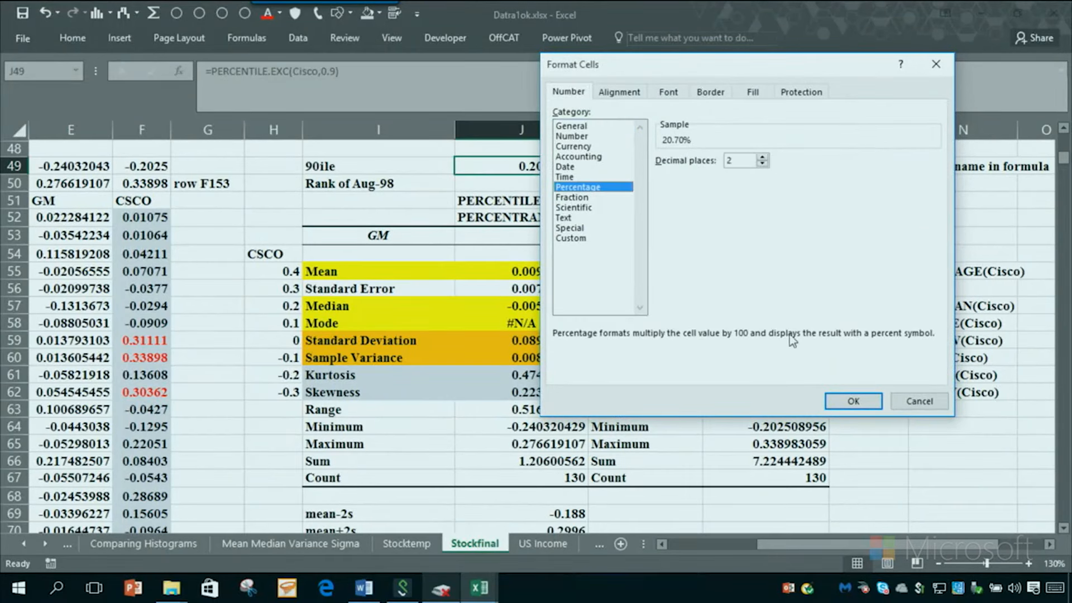
click(833, 399)
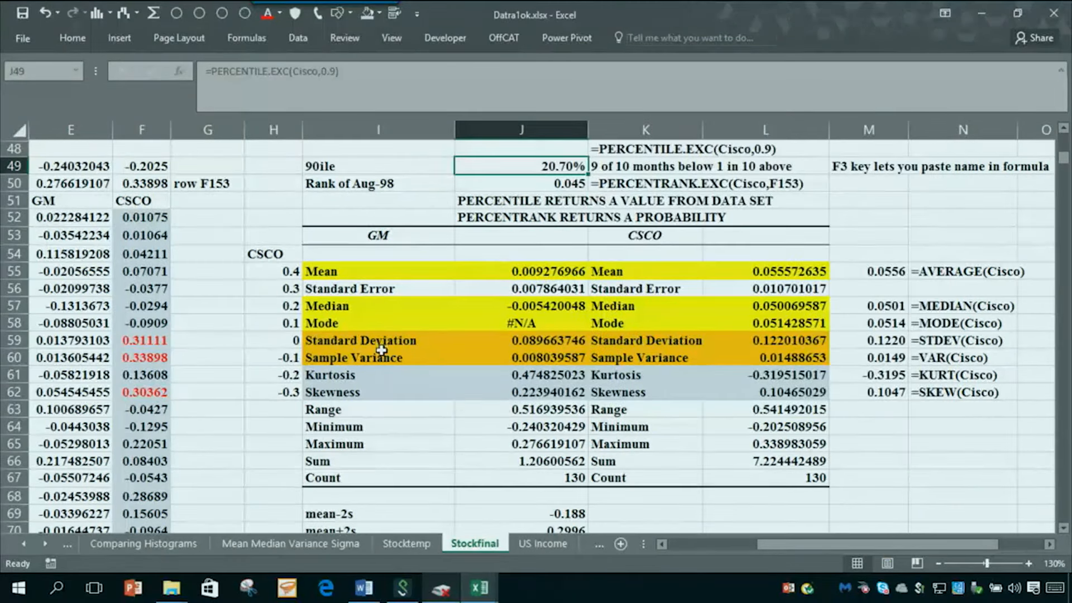